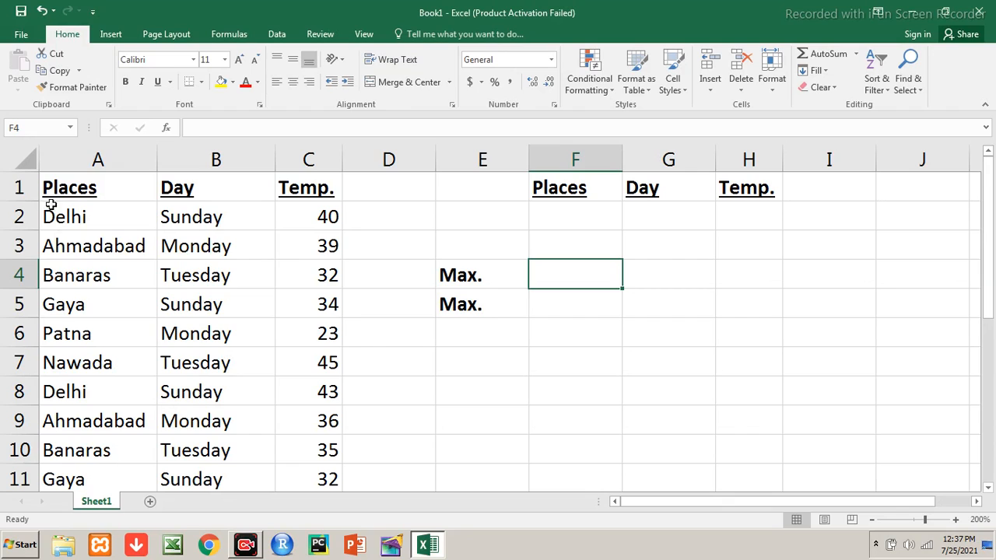
- Examine the Places, Day and Temp. columns of the source table one after another
{"action": "left_click", "coordinate": [76, 188]}
{"action": "key", "text": "shift+Down"}
{"action": "key", "text": "shift+Down"}
{"action": "key", "text": "shift+Down"}
{"action": "key", "text": "shift+Down"}
{"action": "key", "text": "shift+Down"}
{"action": "key", "text": "shift+Down"}
{"action": "key", "text": "shift+Down"}
{"action": "key", "text": "shift+Down"}
{"action": "key", "text": "shift+Down"}
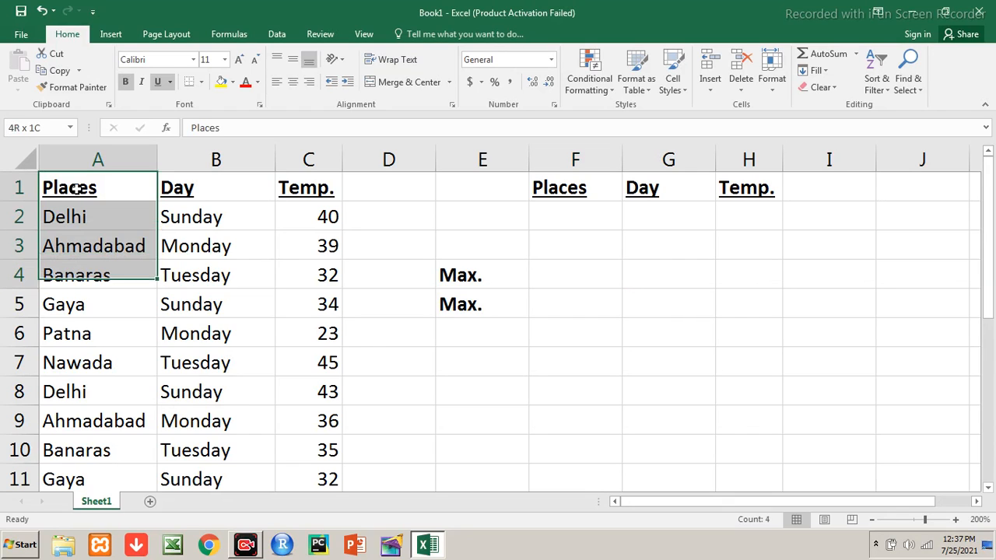
{"action": "key", "text": "Right"}
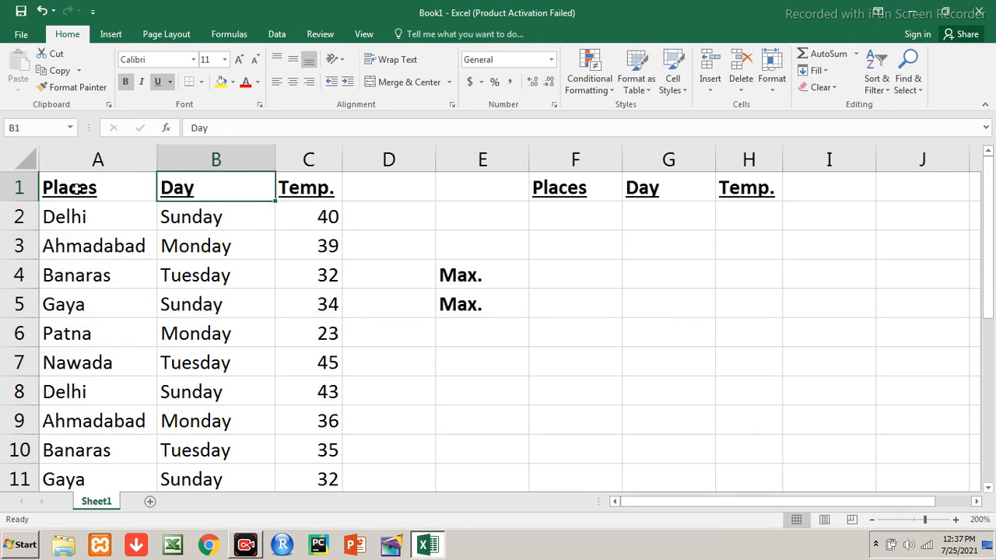
{"action": "key", "text": "shift+Down"}
{"action": "key", "text": "shift+Down"}
{"action": "key", "text": "shift+Down"}
{"action": "key", "text": "shift+Down"}
{"action": "key", "text": "shift+Down"}
{"action": "key", "text": "shift+Down"}
{"action": "key", "text": "shift+Down"}
{"action": "key", "text": "shift+Down"}
{"action": "key", "text": "shift+Down"}
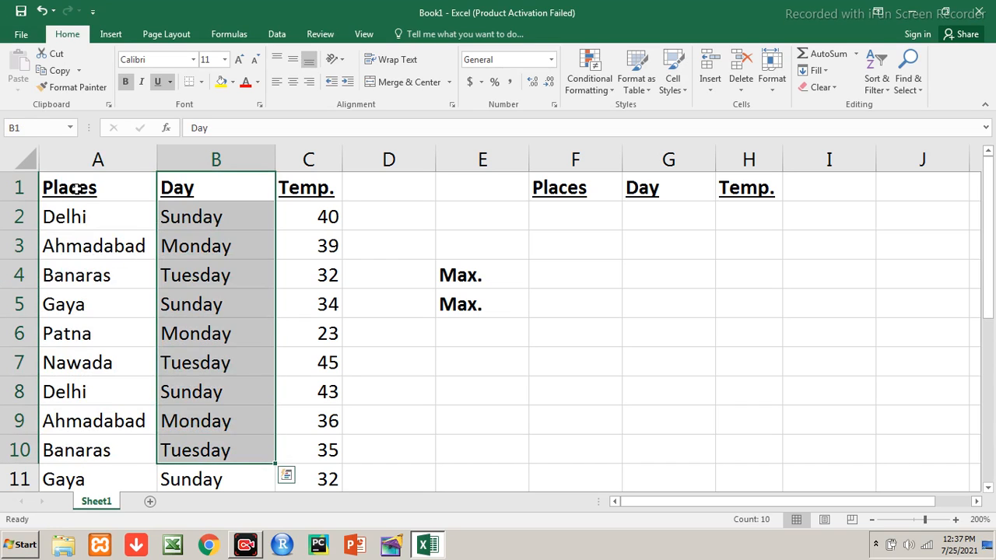
{"action": "key", "text": "Right"}
{"action": "key", "text": "Down"}
{"action": "key", "text": "shift+Down"}
{"action": "key", "text": "shift+Down"}
{"action": "key", "text": "shift+Down"}
{"action": "key", "text": "shift+Down"}
{"action": "key", "text": "shift+Down"}
{"action": "key", "text": "shift+Down"}
{"action": "key", "text": "shift+Down"}
{"action": "key", "text": "shift+Down"}
{"action": "key", "text": "shift+Down"}
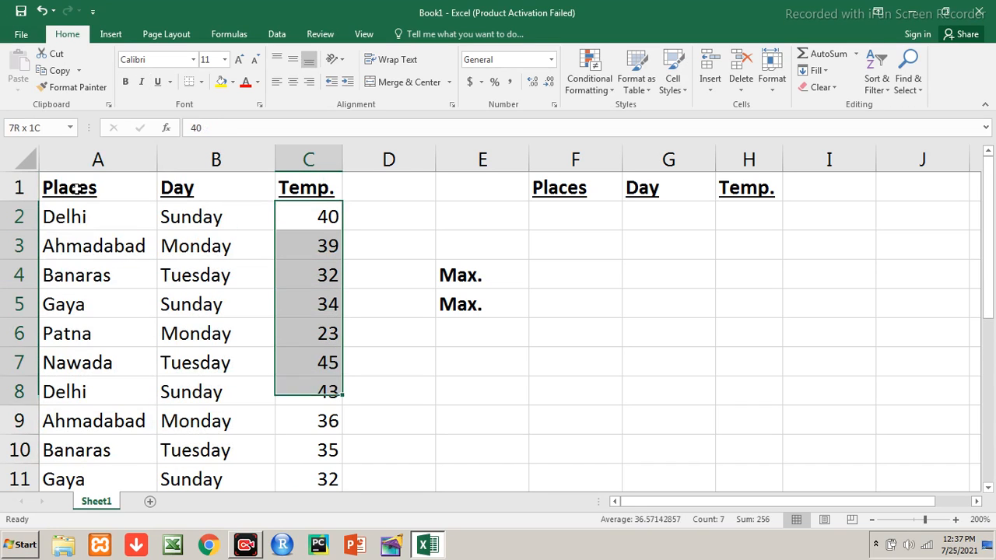
{"action": "key", "text": "Up"}
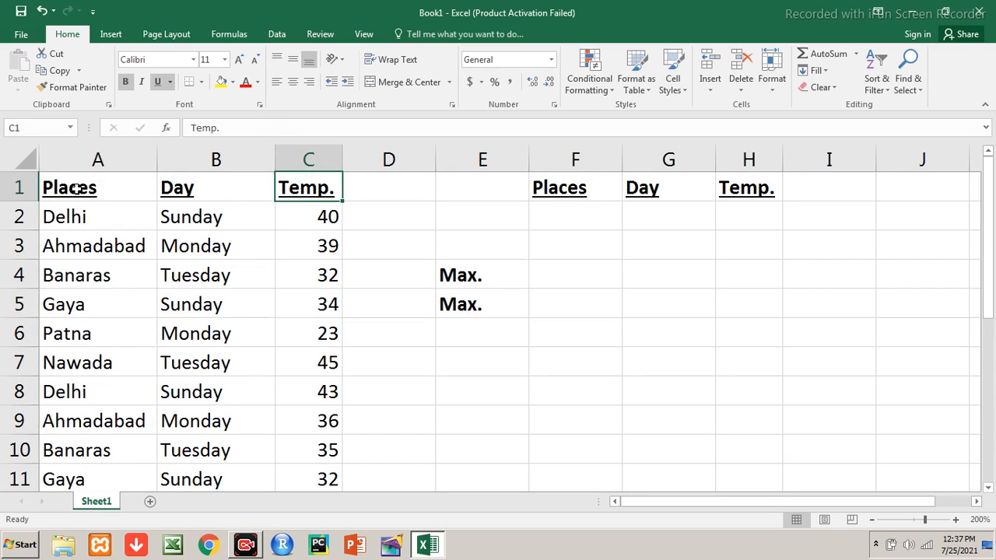
- Examine the whole source table across columns A to C, from the header row downwards
{"action": "key", "text": "Left"}
{"action": "key", "text": "Left"}
{"action": "key", "text": "shift+Right"}
{"action": "key", "text": "shift+Right"}
{"action": "key", "text": "shift+Down"}
{"action": "key", "text": "shift+Down"}
{"action": "key", "text": "shift+Down"}
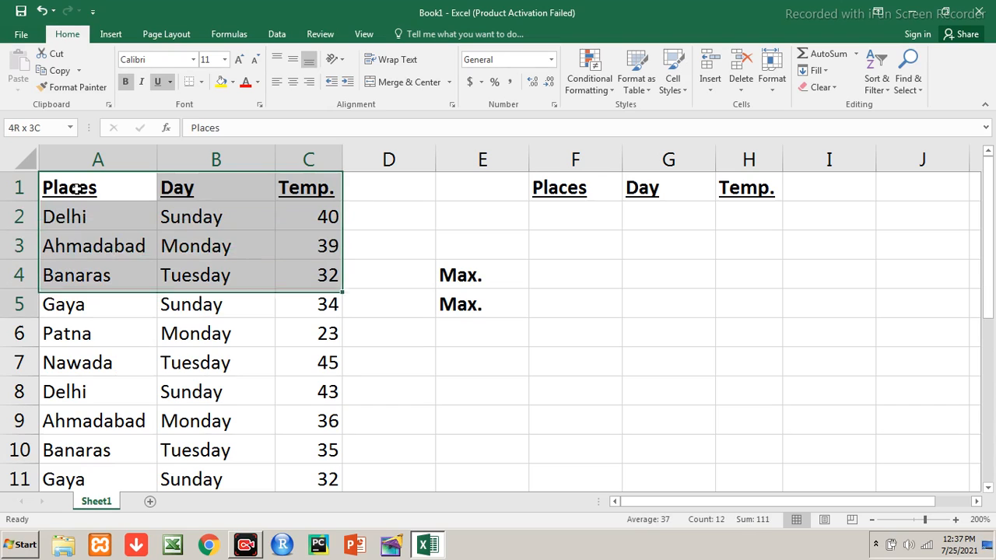
{"action": "key", "text": "shift+Down"}
{"action": "key", "text": "shift+Down"}
{"action": "key", "text": "shift+Down"}
{"action": "key", "text": "shift+Down"}
{"action": "key", "text": "shift+Down"}
{"action": "key", "text": "shift+Down"}
{"action": "key", "text": "shift+Down"}
{"action": "key", "text": "Up"}
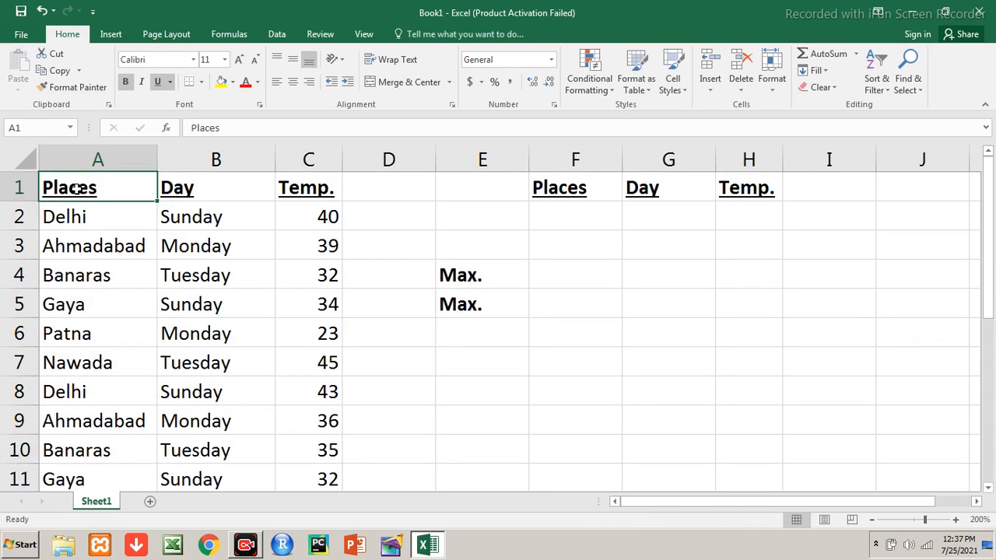
- Clear the duplicate Max. label from cell E5
{"action": "key", "text": "Right"}
{"action": "key", "text": "Right"}
{"action": "key", "text": "Right"}
{"action": "key", "text": "Right"}
{"action": "key", "text": "Right"}
{"action": "key", "text": "Right"}
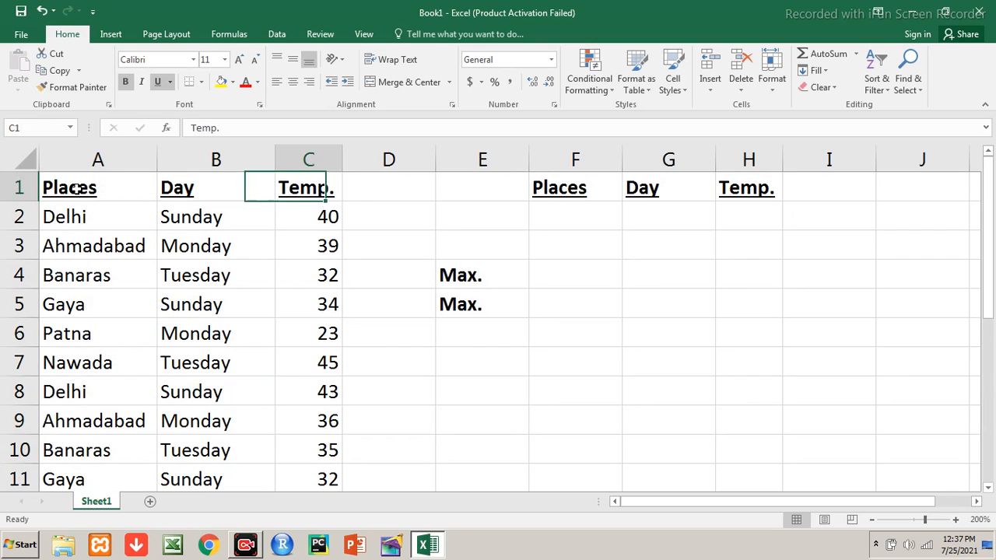
{"action": "key", "text": "Left"}
{"action": "key", "text": "Left"}
{"action": "key", "text": "Left"}
{"action": "key", "text": "Down"}
{"action": "key", "text": "Down"}
{"action": "key", "text": "Down"}
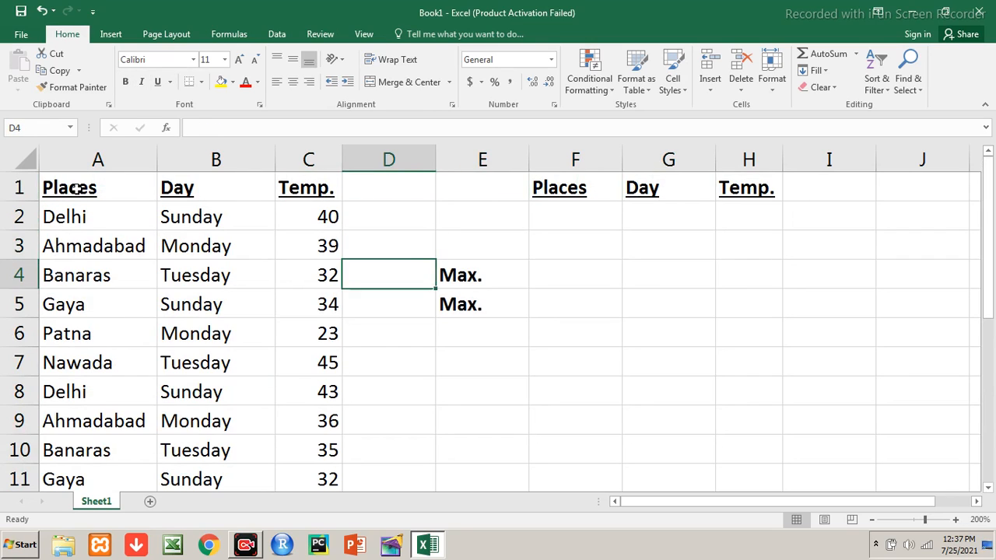
{"action": "key", "text": "Right"}
{"action": "key", "text": "Down"}
{"action": "key", "text": "Delete"}
- Enter =dmax(A1:C11,"Temp.",F1:F2) in cell F4 to find the maximum temperature with the Places cells as criteria
{"action": "key", "text": "Up"}
{"action": "key", "text": "Right"}
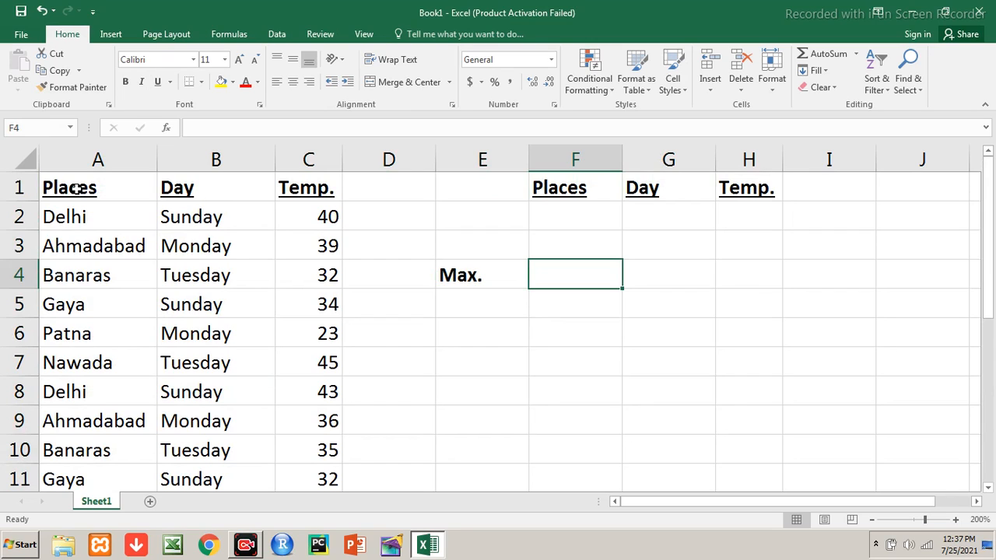
{"action": "type", "text": "="}
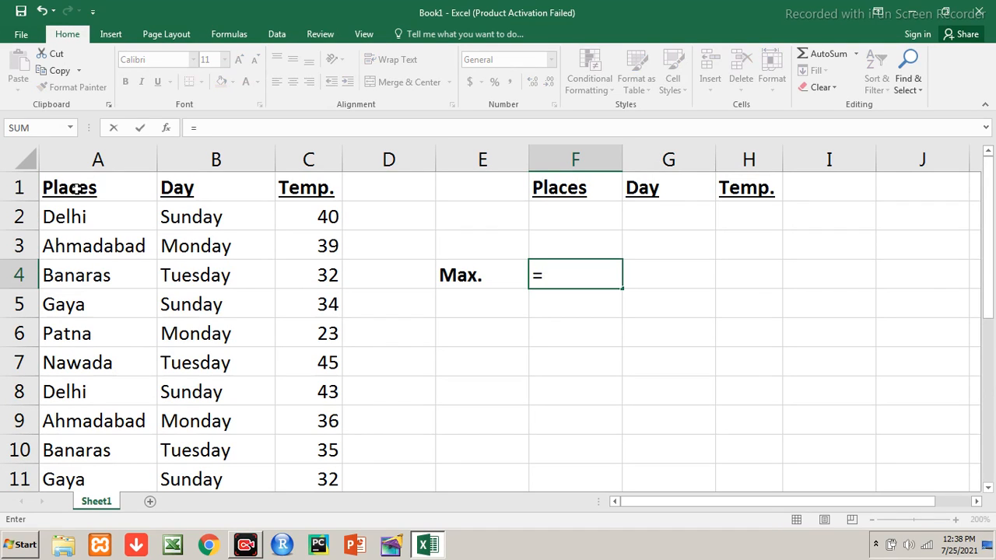
{"action": "type", "text": "dmax("}
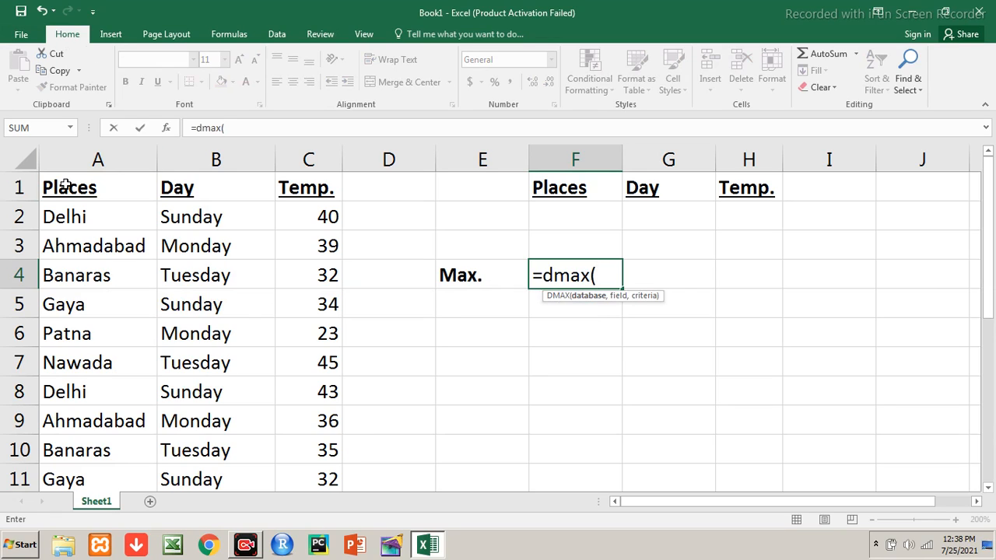
{"action": "left_click", "coordinate": [75, 187]}
{"action": "mouse_move", "coordinate": [75, 187]}
{"action": "left_mouse_down"}
{"action": "mouse_move", "coordinate": [238, 228]}
{"action": "mouse_move", "coordinate": [289, 339]}
{"action": "mouse_move", "coordinate": [306, 478]}
{"action": "left_mouse_up"}
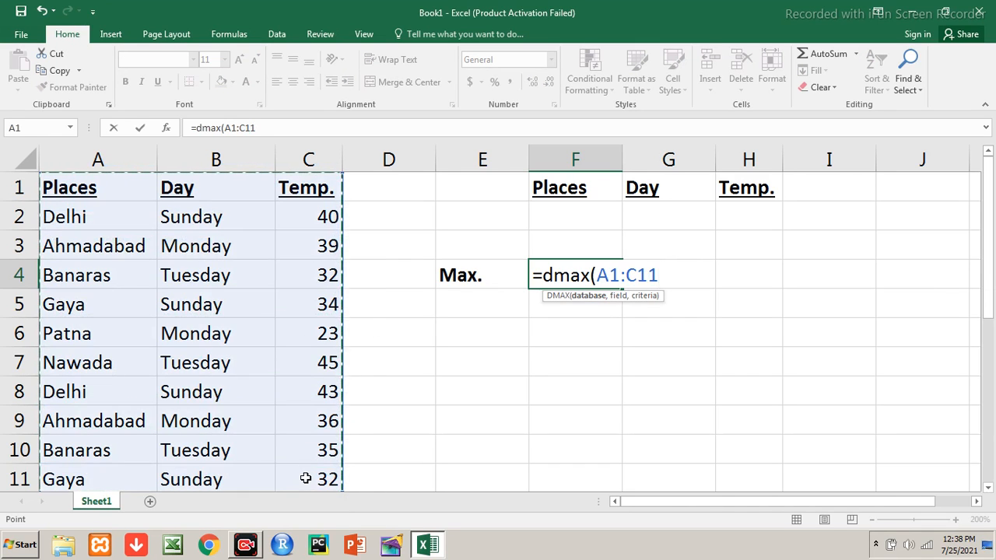
{"action": "type", "text": ","}
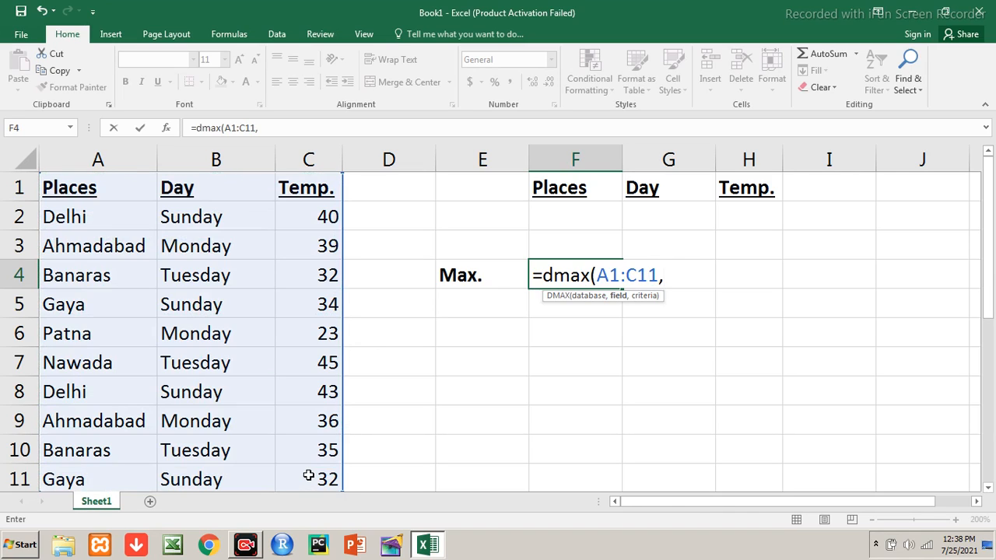
{"action": "type", "text": "\"Temp"}
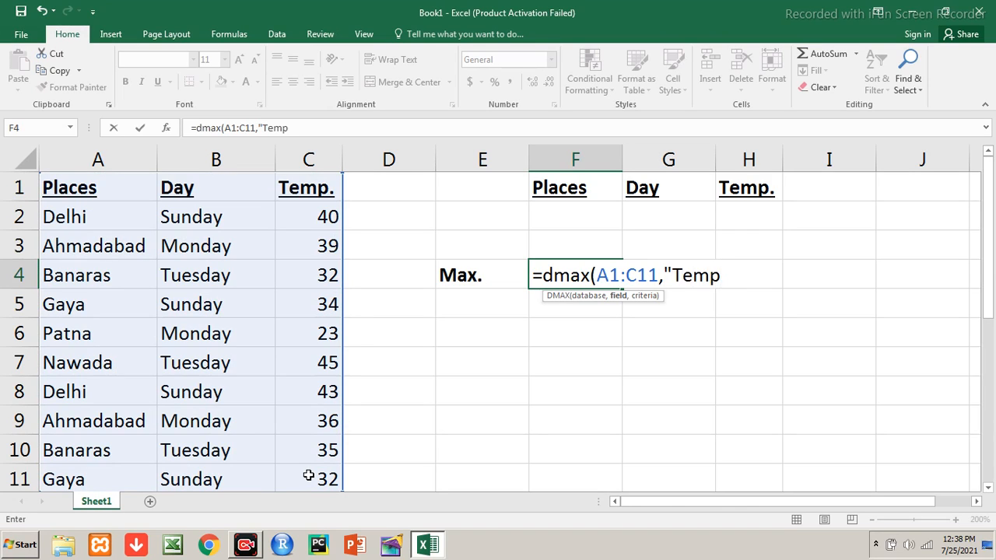
{"action": "type", "text": ".\""}
{"action": "type", "text": ","}
{"action": "left_click", "coordinate": [560, 187]}
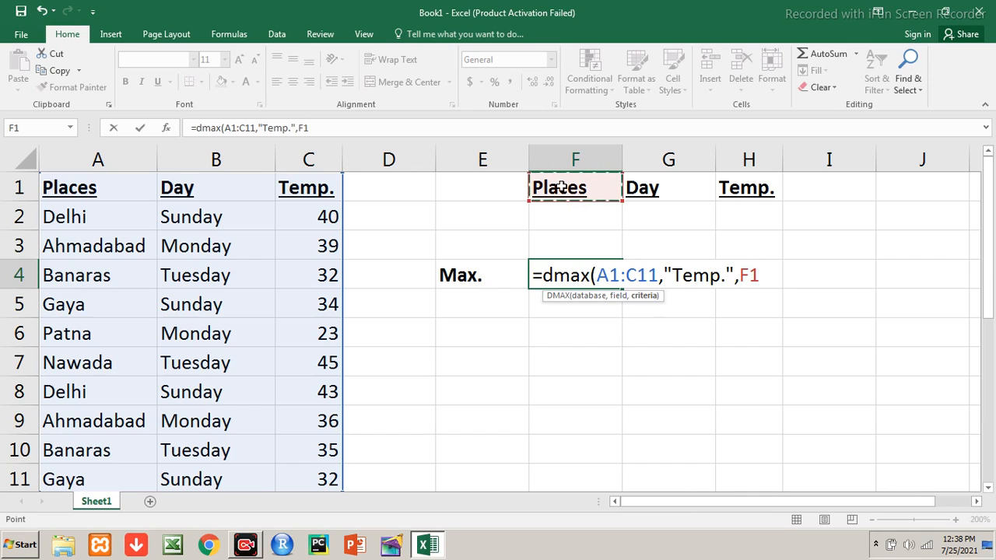
{"action": "left_click_drag", "start_coordinate": [560, 187], "coordinate": [559, 206]}
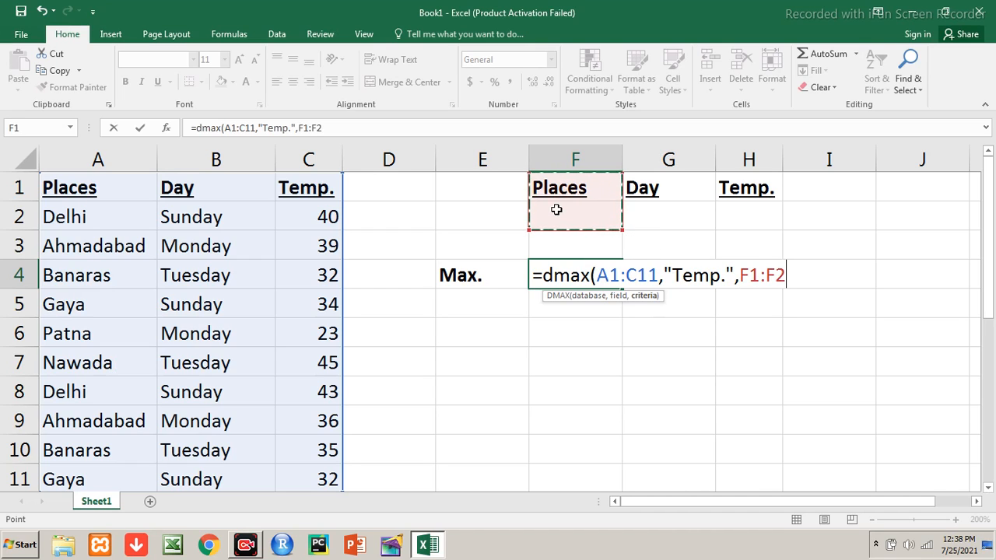
{"action": "type", "text": ")"}
{"action": "key", "text": "Return"}
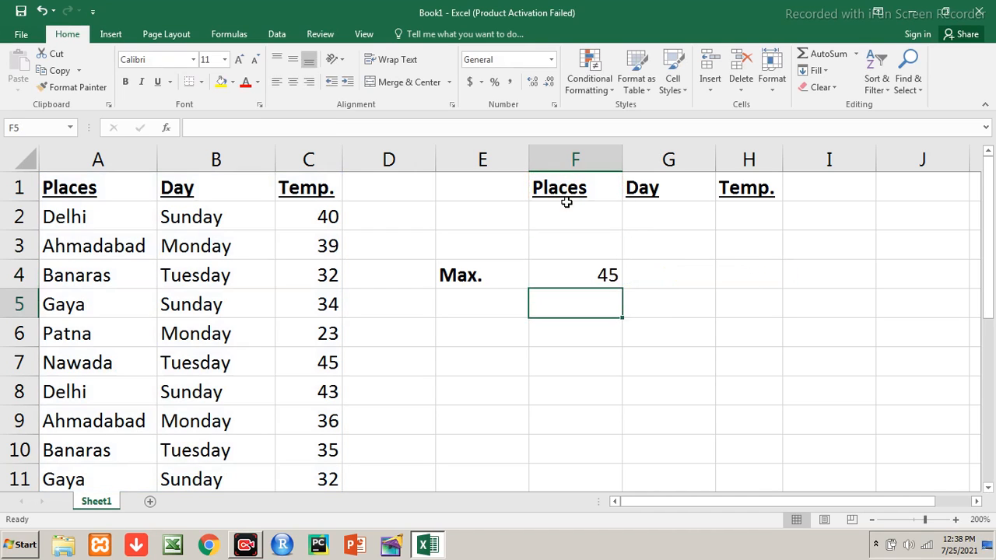
- Review the DMAX formula in F4 and compare its result with the values in the Temp. column
{"action": "key", "text": "Up"}
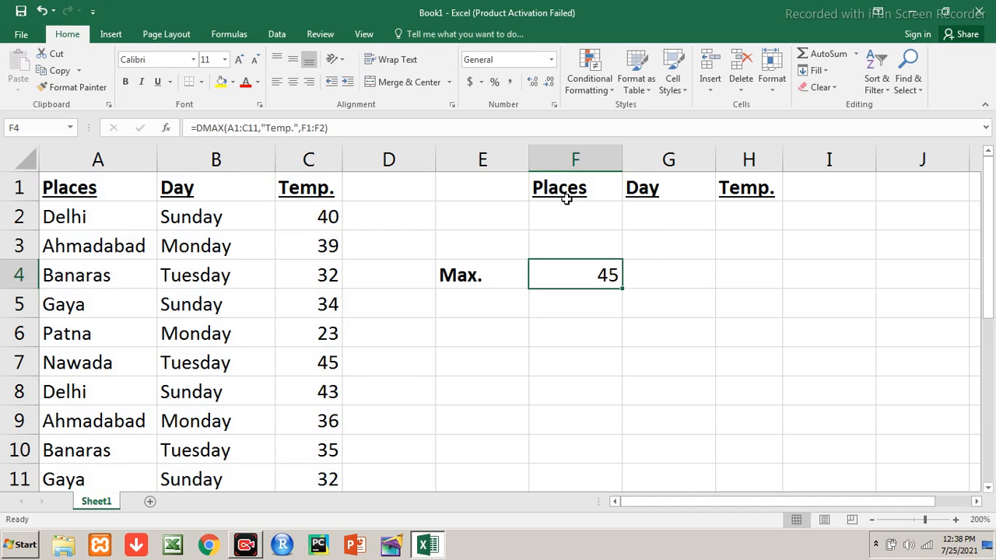
{"action": "key", "text": "Left"}
{"action": "key", "text": "Left"}
{"action": "key", "text": "Left"}
{"action": "key", "text": "Up"}
{"action": "key", "text": "Up"}
{"action": "key", "text": "shift+Down"}
{"action": "key", "text": "shift+Down"}
{"action": "key", "text": "shift+Down"}
{"action": "key", "text": "shift+Down"}
{"action": "key", "text": "shift+Down"}
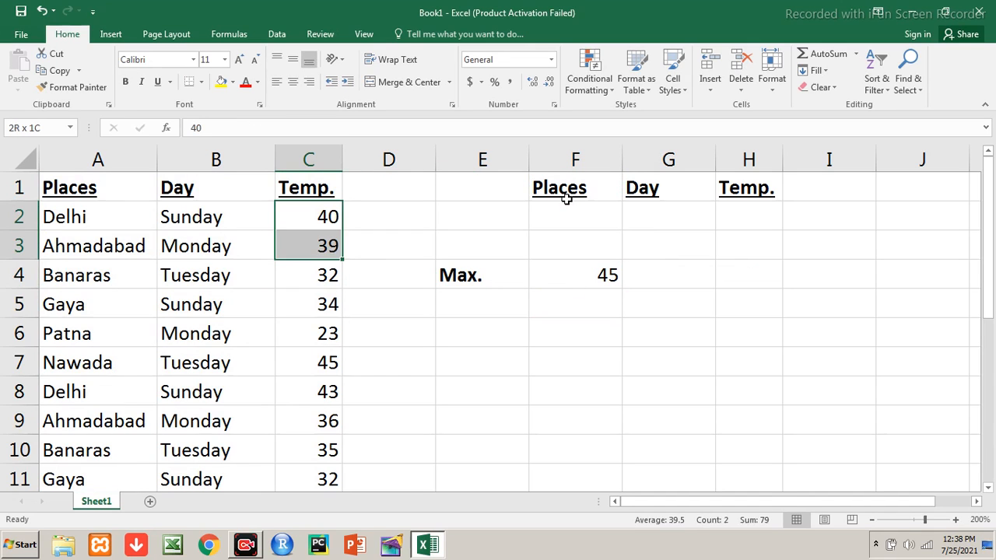
{"action": "key", "text": "shift+Down"}
{"action": "key", "text": "shift+Down"}
{"action": "key", "text": "shift+Down"}
{"action": "key", "text": "shift+Down"}
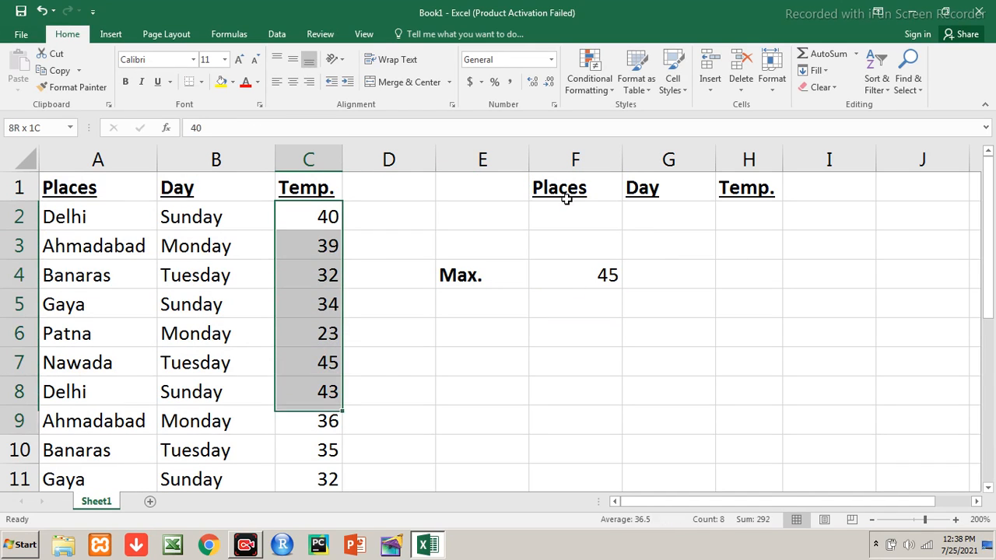
{"action": "key", "text": "Up"}
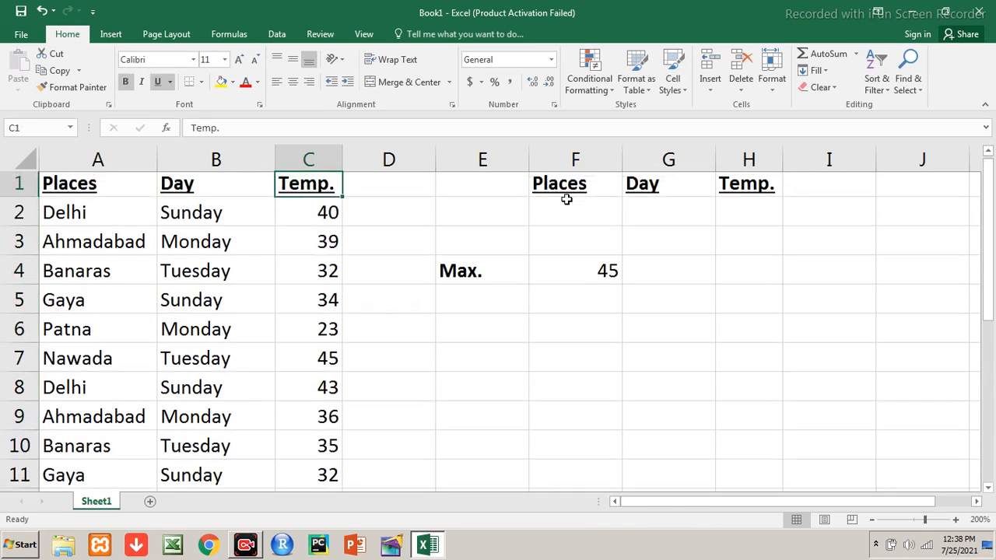
- Make the Nawada temperature in cell C7 bold
{"action": "key", "text": "Down"}
{"action": "key", "text": "Down"}
{"action": "key", "text": "Down"}
{"action": "key", "text": "Down"}
{"action": "key", "text": "Down"}
{"action": "key", "text": "Down"}
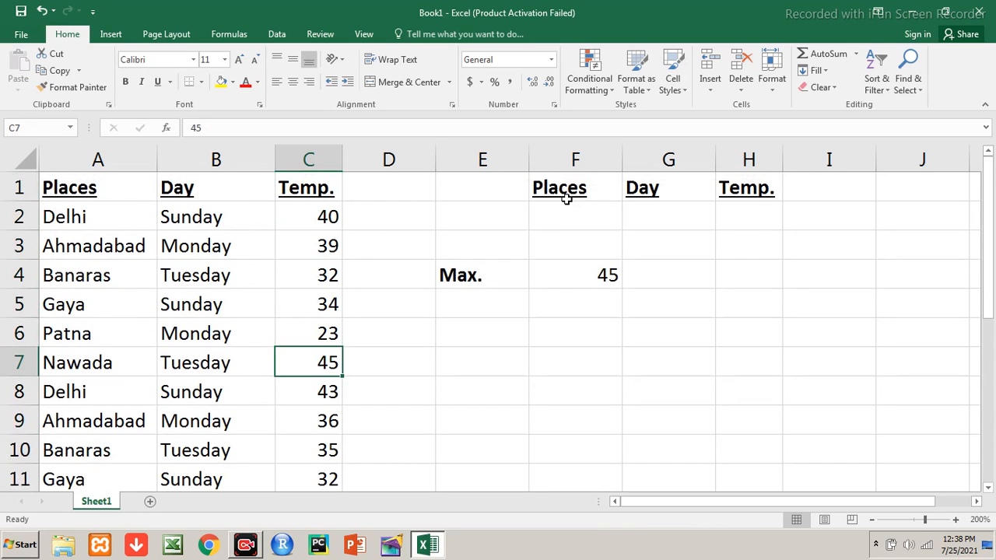
{"action": "key", "text": "ctrl+b"}
- Enter the label Single Condition in cell H4 and make it bold
{"action": "key", "text": "Up"}
{"action": "key", "text": "Up"}
{"action": "key", "text": "Up"}
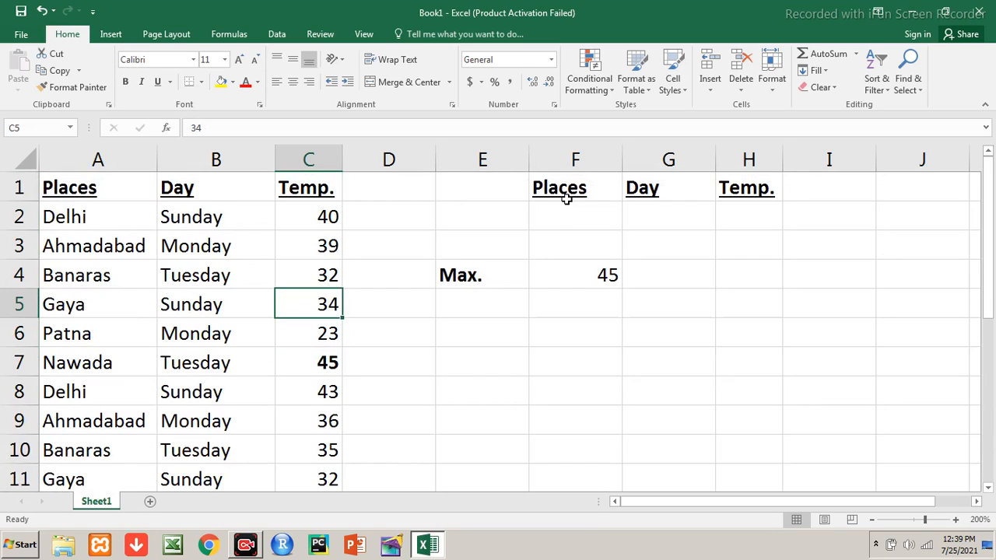
{"action": "key", "text": "Right"}
{"action": "key", "text": "Right"}
{"action": "key", "text": "Right"}
{"action": "key", "text": "Right"}
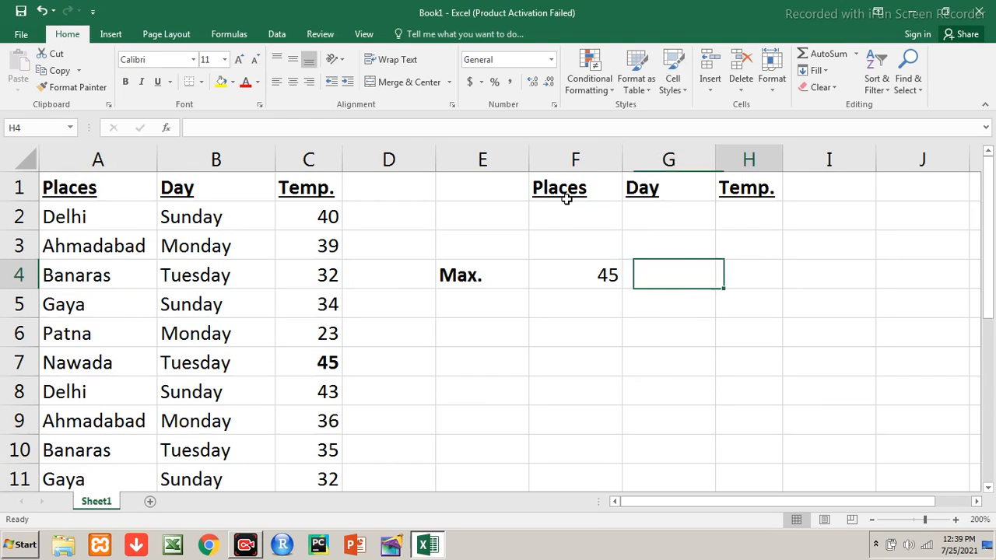
{"action": "key", "text": "Right"}
{"action": "type", "text": "Single Condirion"}
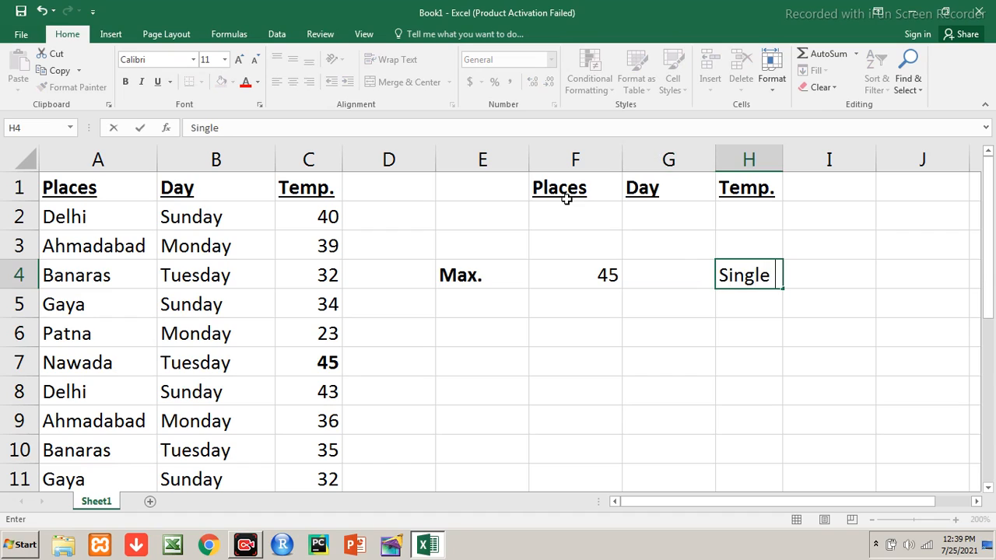
{"action": "key", "text": "BackSpace"}
{"action": "key", "text": "BackSpace"}
{"action": "key", "text": "BackSpace"}
{"action": "key", "text": "BackSpace"}
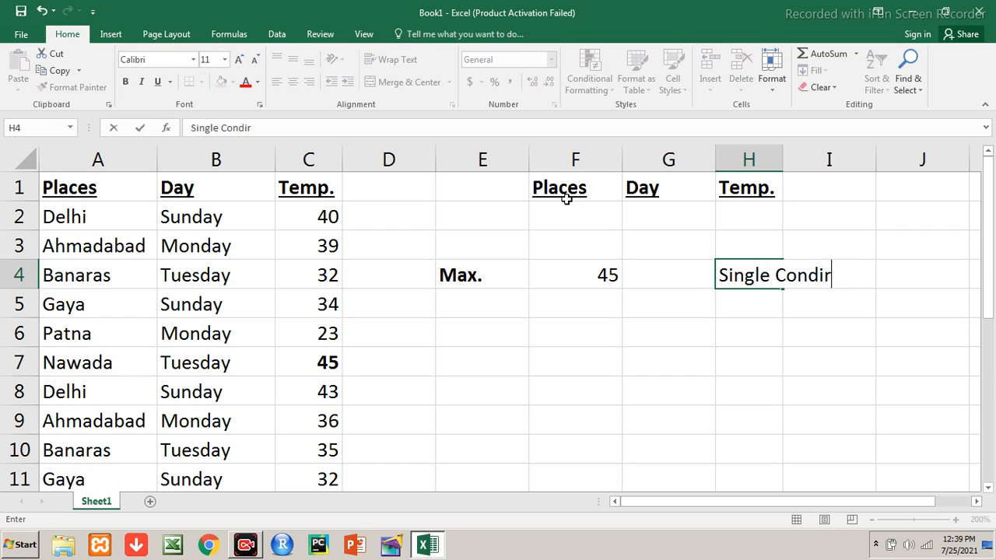
{"action": "type", "text": "tion"}
{"action": "key", "text": "Up"}
{"action": "key", "text": "Down"}
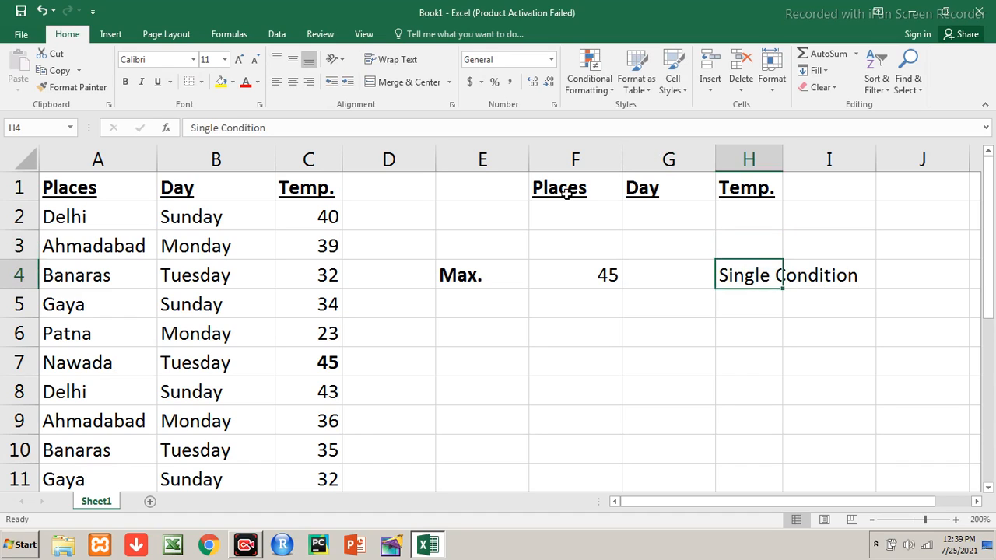
{"action": "key", "text": "ctrl+b"}
- Enter Delhi in cell F2 as the Places criterion for the DMAX formula
{"action": "key", "text": "Up"}
{"action": "key", "text": "Left"}
{"action": "key", "text": "Left"}
{"action": "key", "text": "Up"}
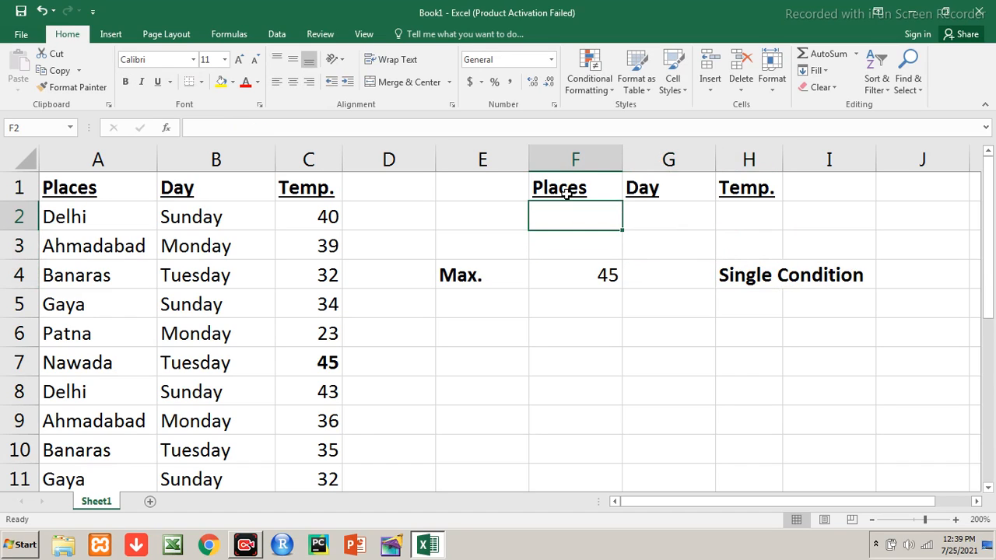
{"action": "type", "text": "Delhi"}
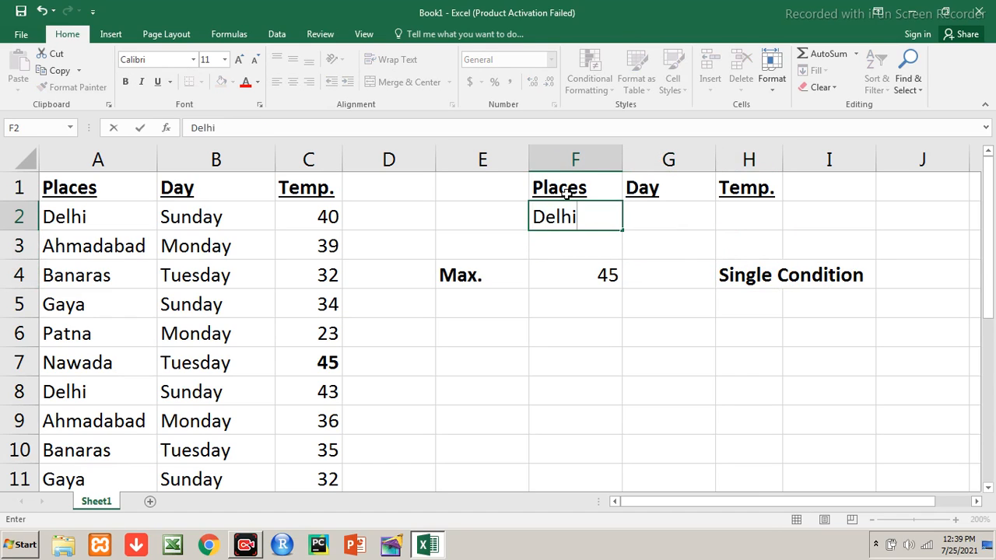
{"action": "key", "text": "Return"}
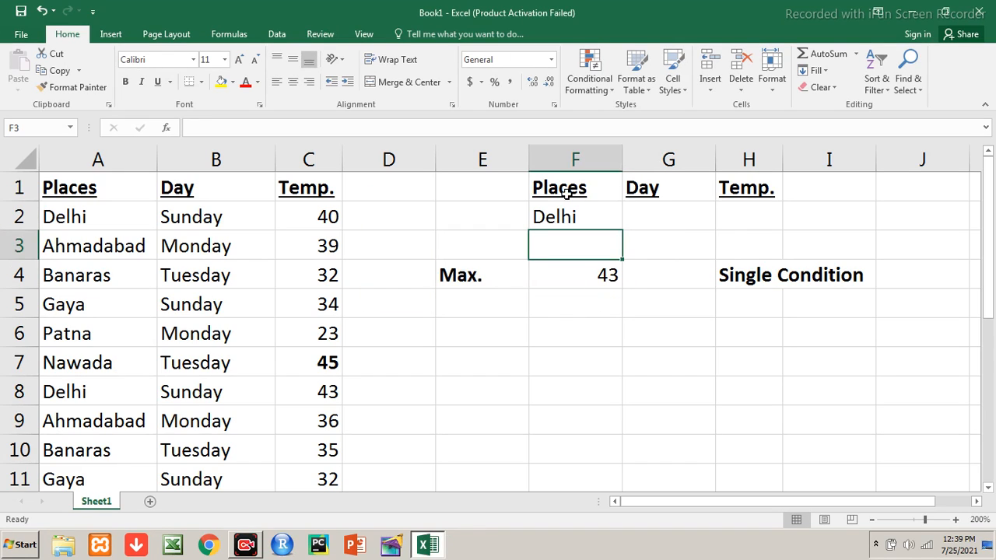
- Compare the temperatures of the two Delhi entries in rows 2 and 8 of the source table
{"action": "left_click", "coordinate": [97, 213]}
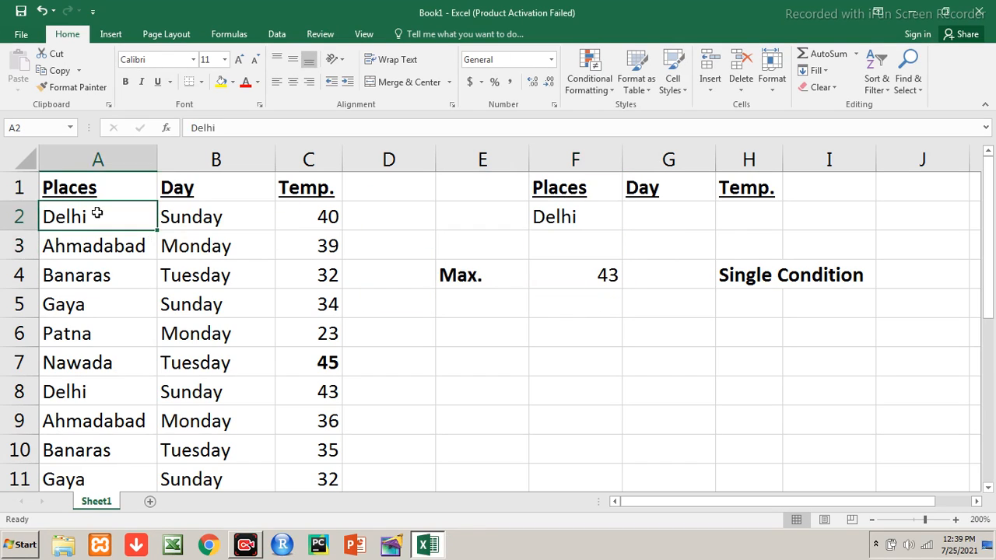
{"action": "left_click", "coordinate": [308, 215]}
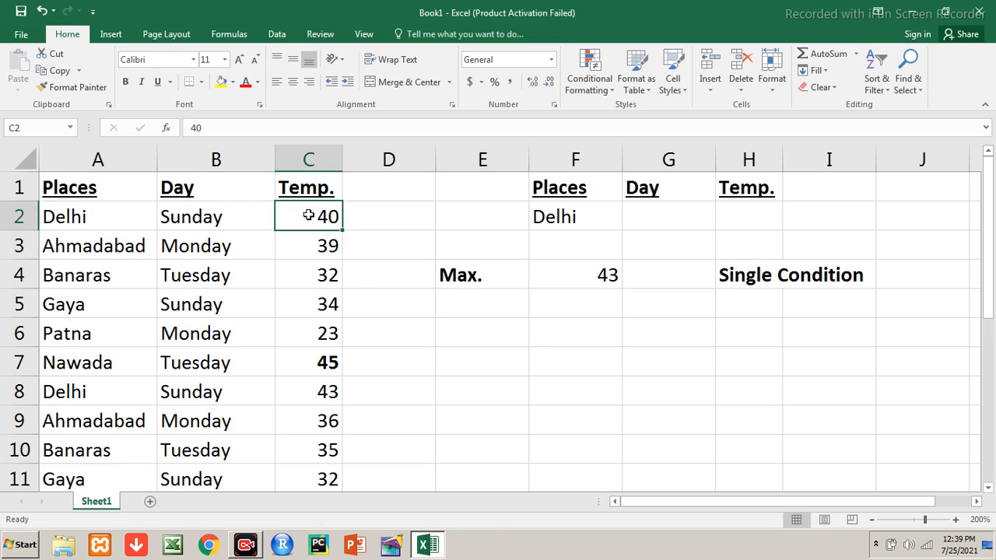
{"action": "left_click", "coordinate": [87, 389]}
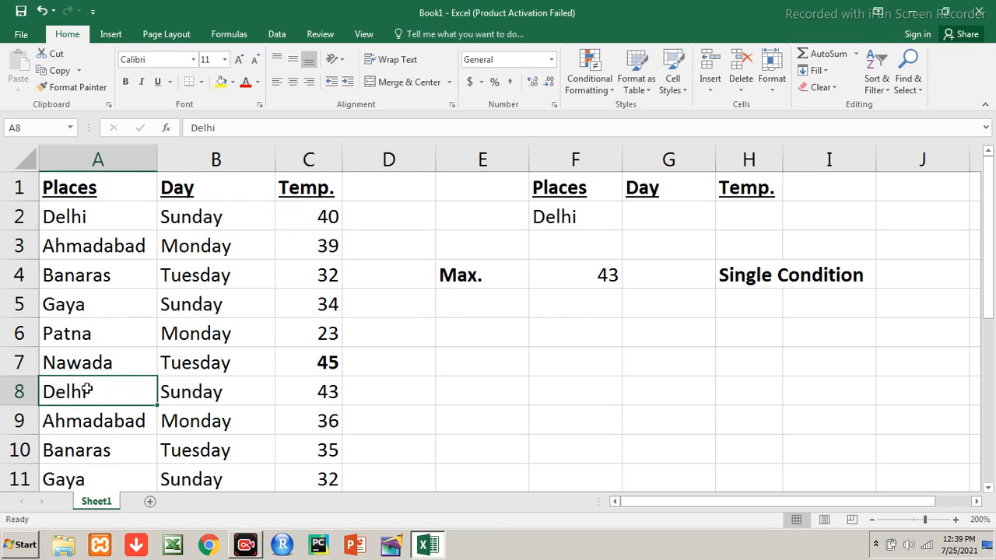
{"action": "left_click", "coordinate": [299, 391]}
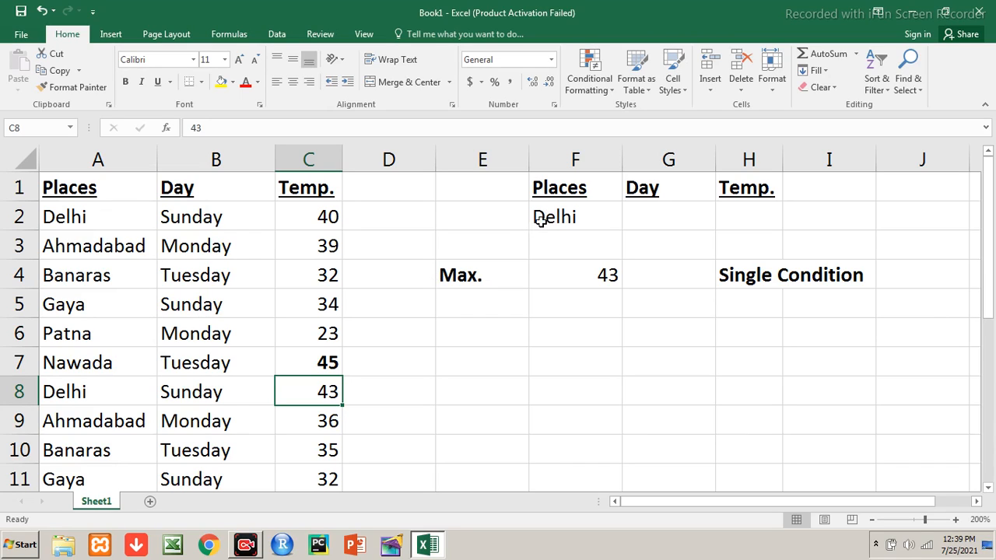
- Enter the label Max. in cell E5 for a second DMAX result
{"action": "left_click", "coordinate": [590, 266]}
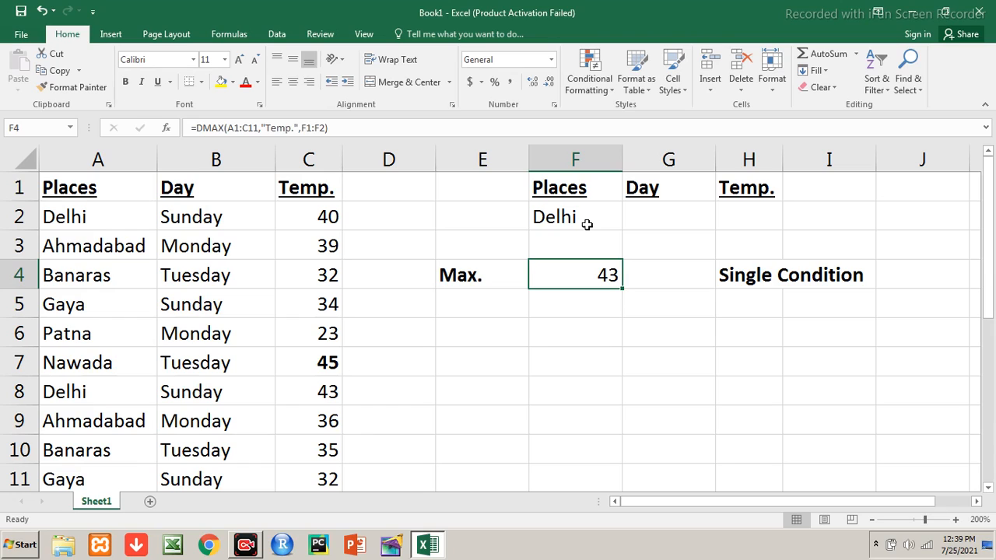
{"action": "left_click", "coordinate": [454, 311]}
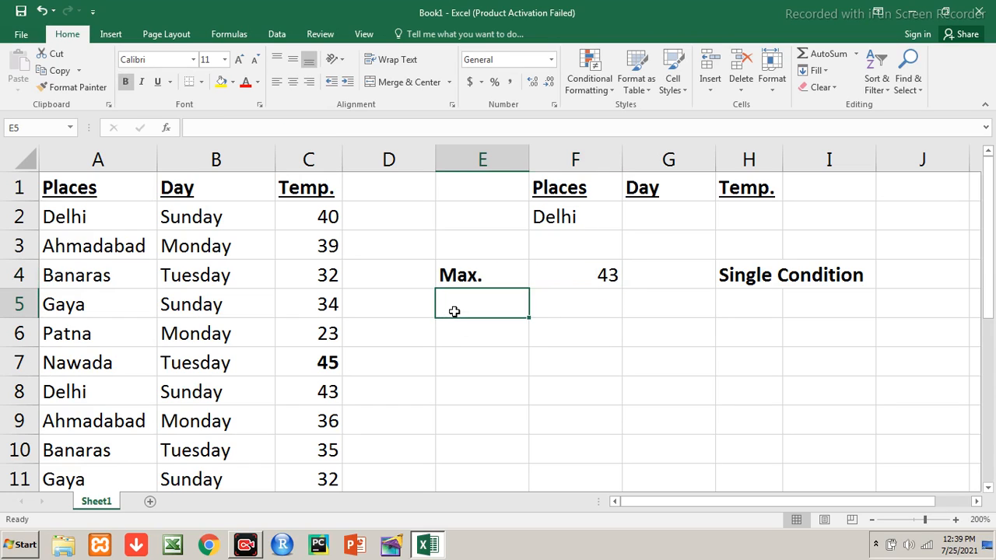
{"action": "type", "text": "Max."}
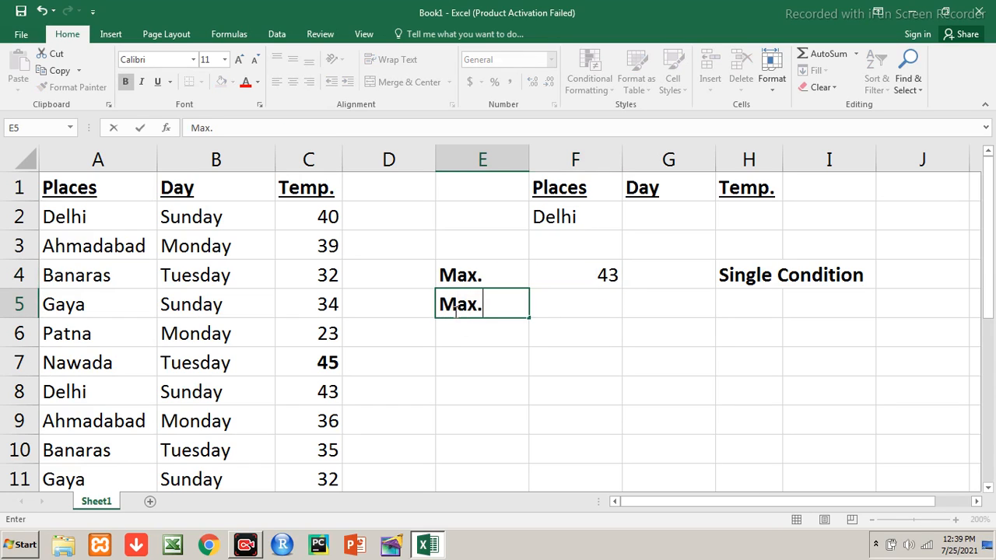
{"action": "key", "text": "Return"}
{"action": "left_click", "coordinate": [456, 311]}
- Start a DMAX formula in cell F5 with the range A1:C11 as its database
{"action": "key", "text": "Right"}
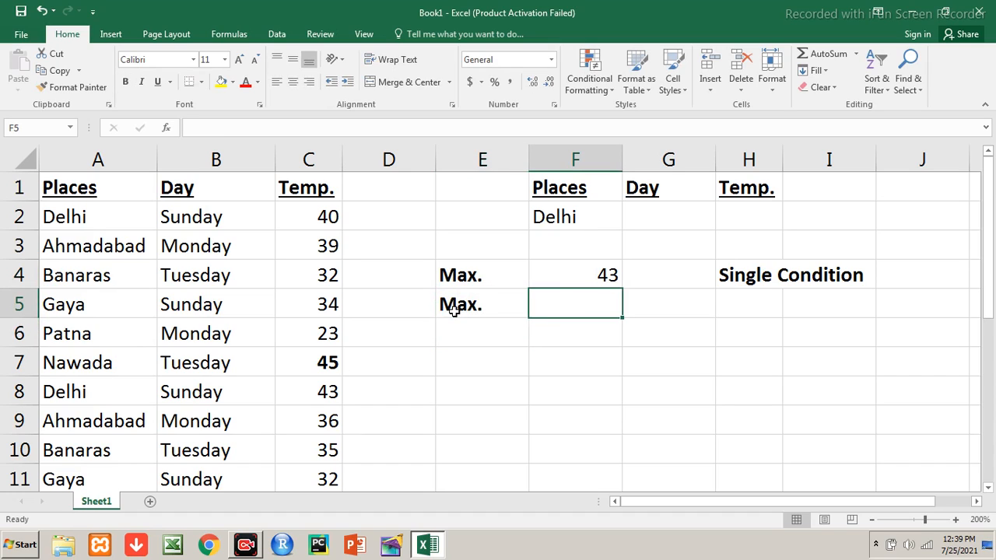
{"action": "type", "text": "=dmax("}
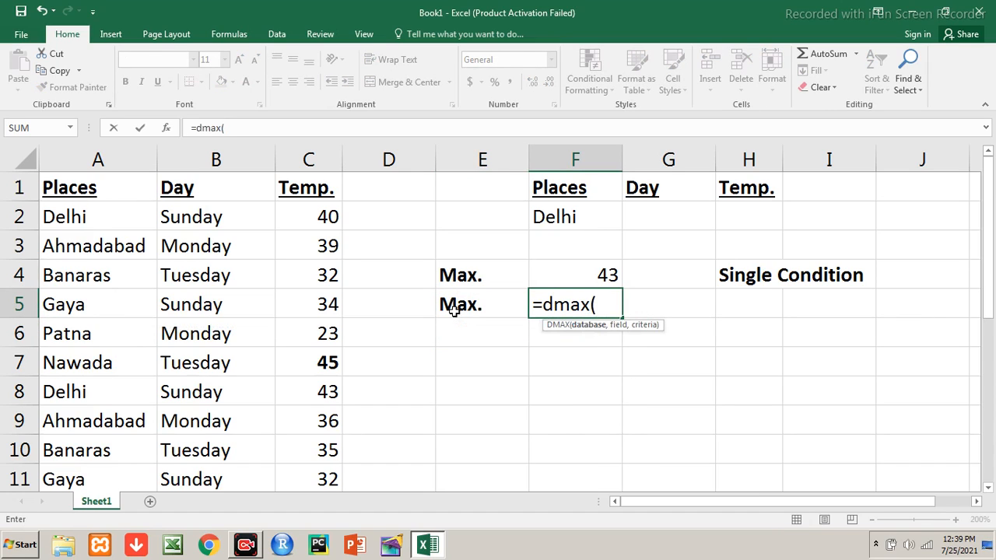
{"action": "left_click_drag", "start_coordinate": [83, 192], "coordinate": [301, 475]}
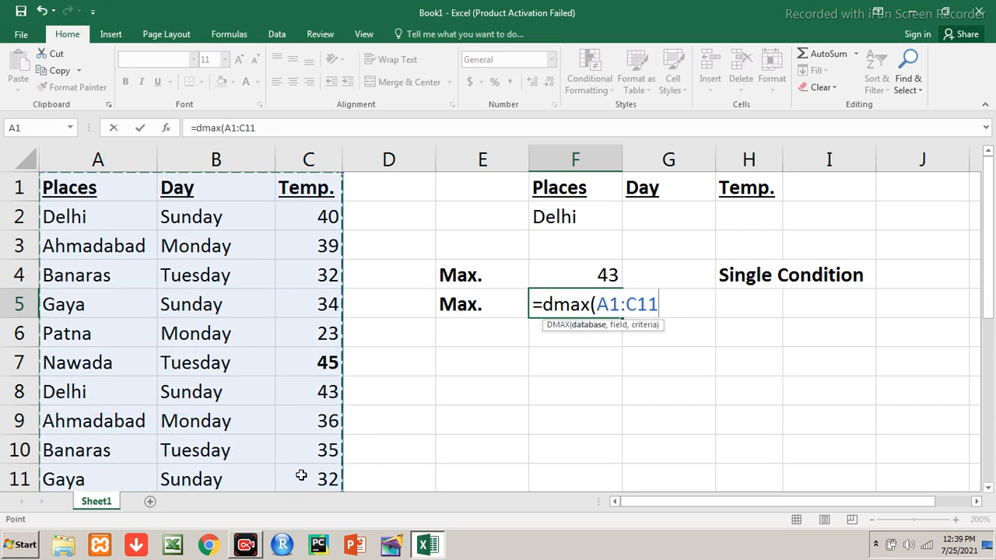
{"action": "type", "text": ","}
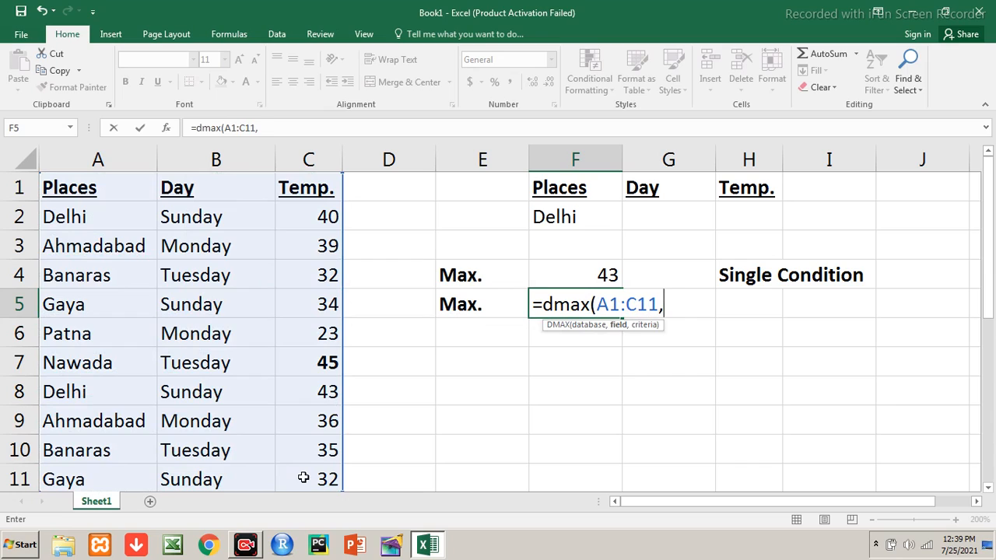
{"action": "type", "text": "\"Temp."}
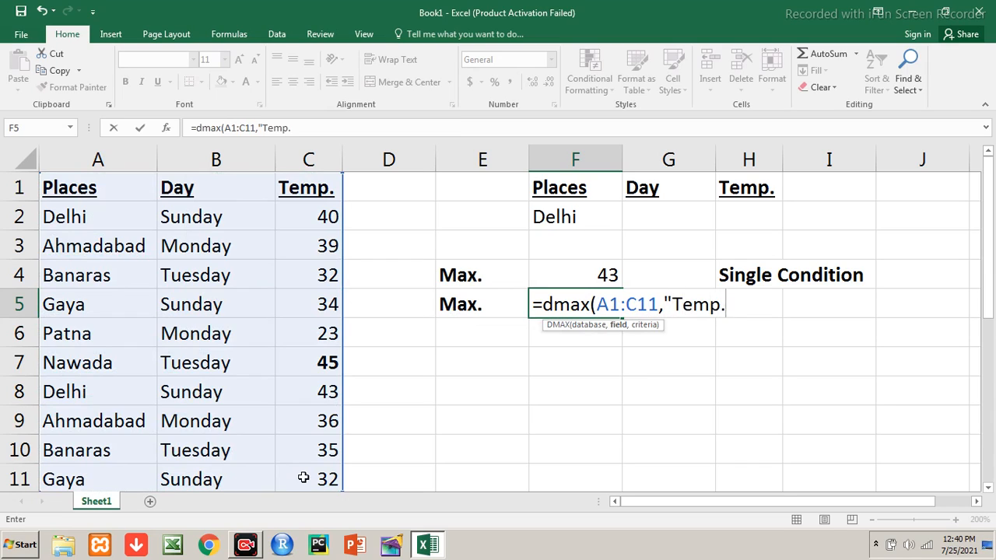
{"action": "type", "text": "\""}
{"action": "key", "text": "BackSpace"}
{"action": "key", "text": "BackSpace"}
{"action": "key", "text": "BackSpace"}
{"action": "key", "text": "BackSpace"}
{"action": "key", "text": "BackSpace"}
{"action": "key", "text": "BackSpace"}
{"action": "key", "text": "BackSpace"}
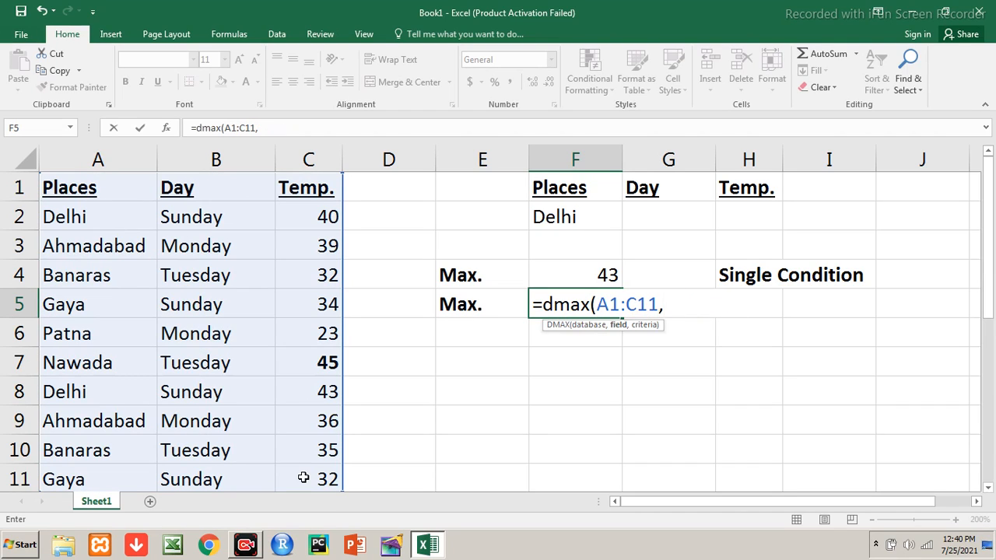
- Complete the DMAX formula in F5 with field number 3 and the criteria range F1:G2
{"action": "type", "text": "3"}
{"action": "type", "text": ","}
{"action": "left_click", "coordinate": [570, 194]}
{"action": "left_click_drag", "start_coordinate": [572, 195], "coordinate": [658, 214]}
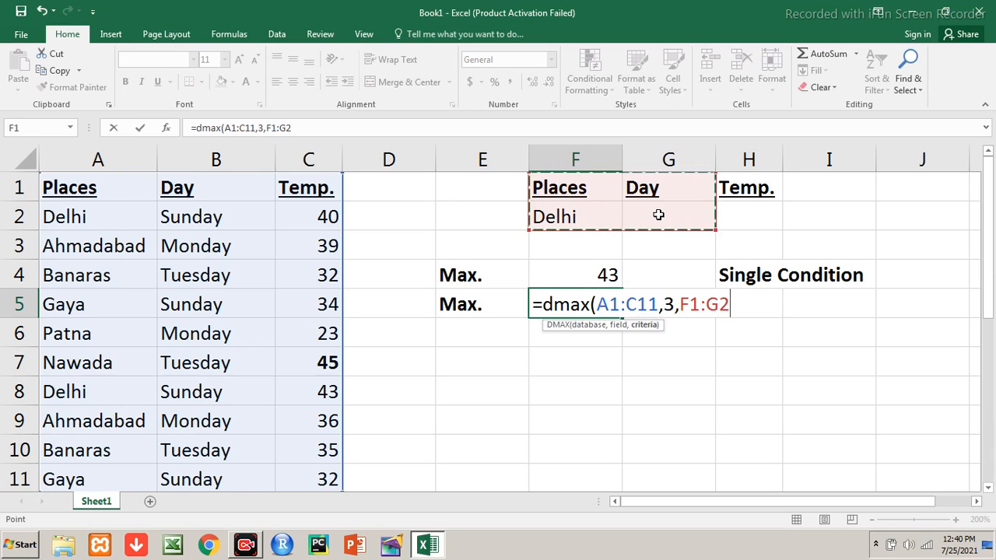
{"action": "type", "text": ")"}
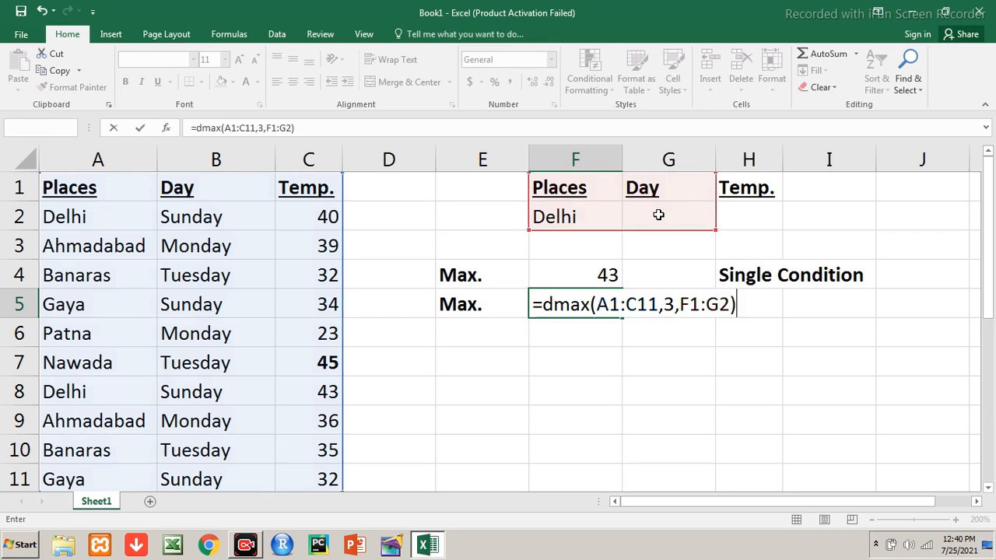
{"action": "key", "text": "Return"}
{"action": "key", "text": "Up"}
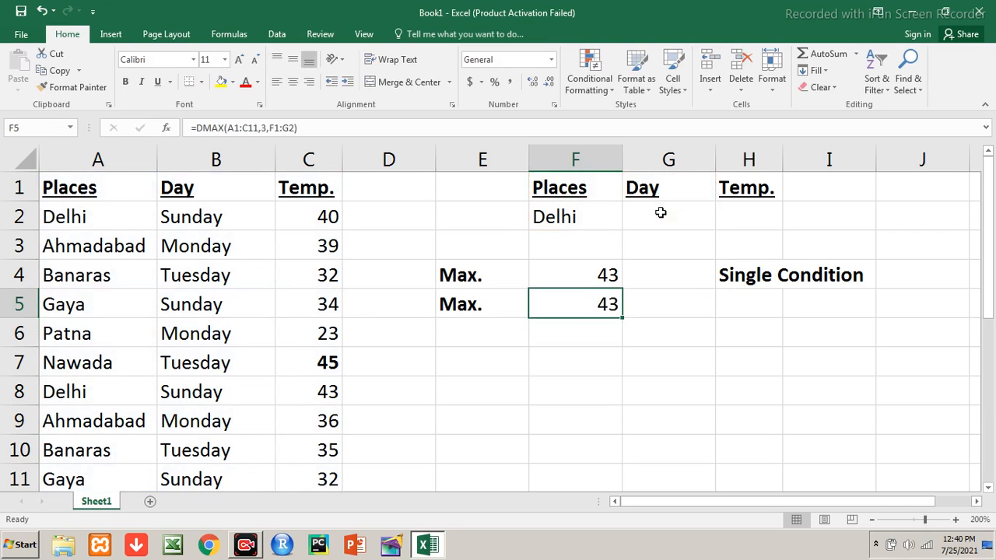
- Enter Sunday in cell G2 as the Day criterion beside the Delhi criterion
{"action": "key", "text": "Up"}
{"action": "key", "text": "Up"}
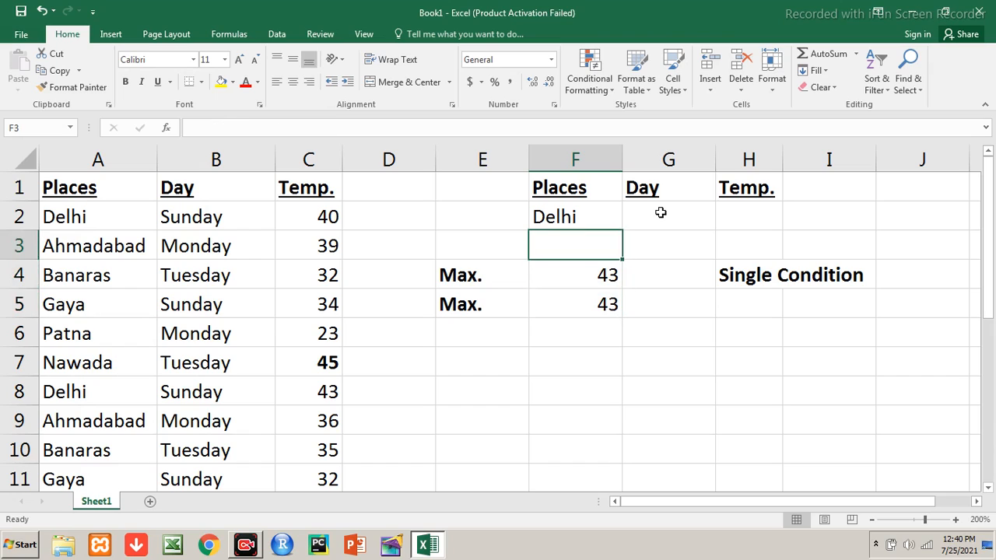
{"action": "key", "text": "Up"}
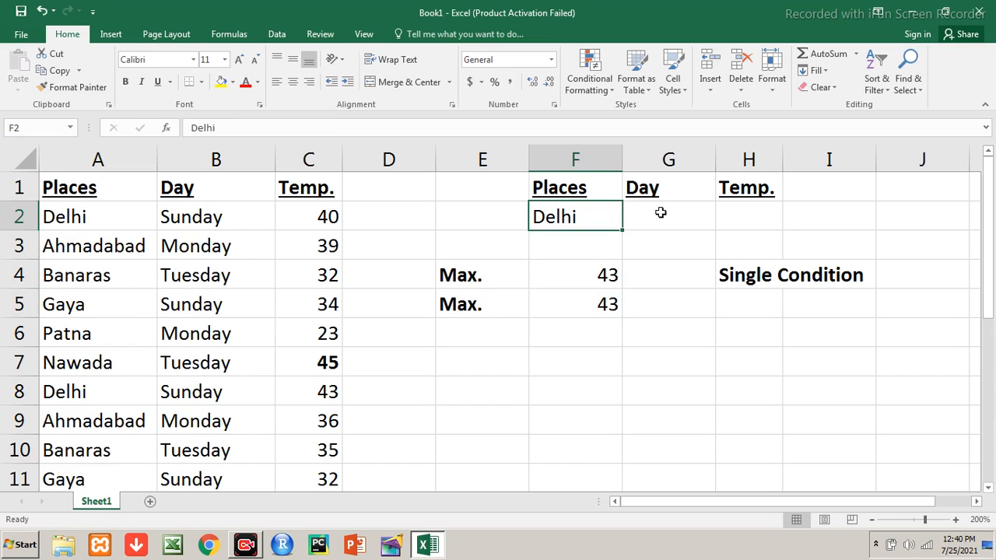
{"action": "left_click", "coordinate": [659, 212]}
{"action": "type", "text": "Su"}
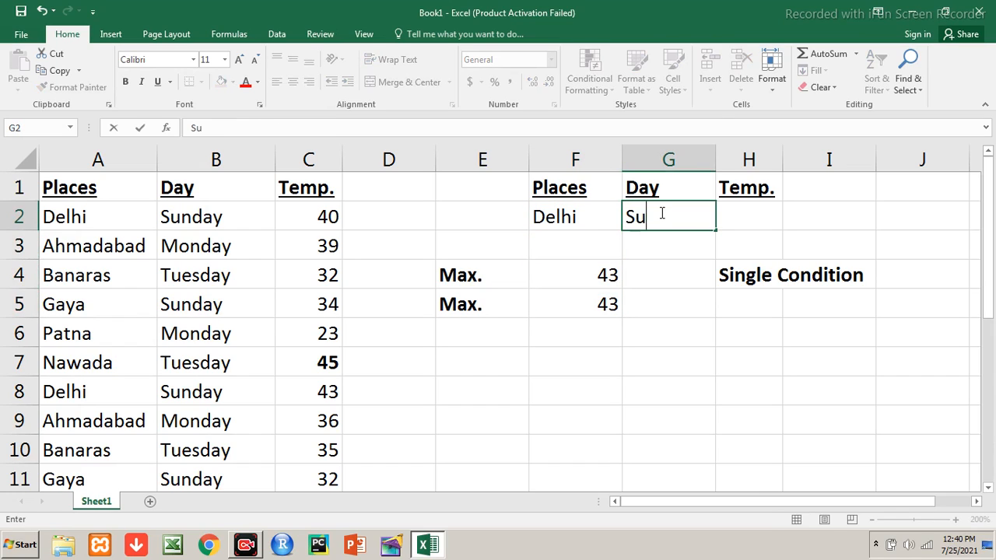
{"action": "type", "text": "nday"}
{"action": "key", "text": "Return"}
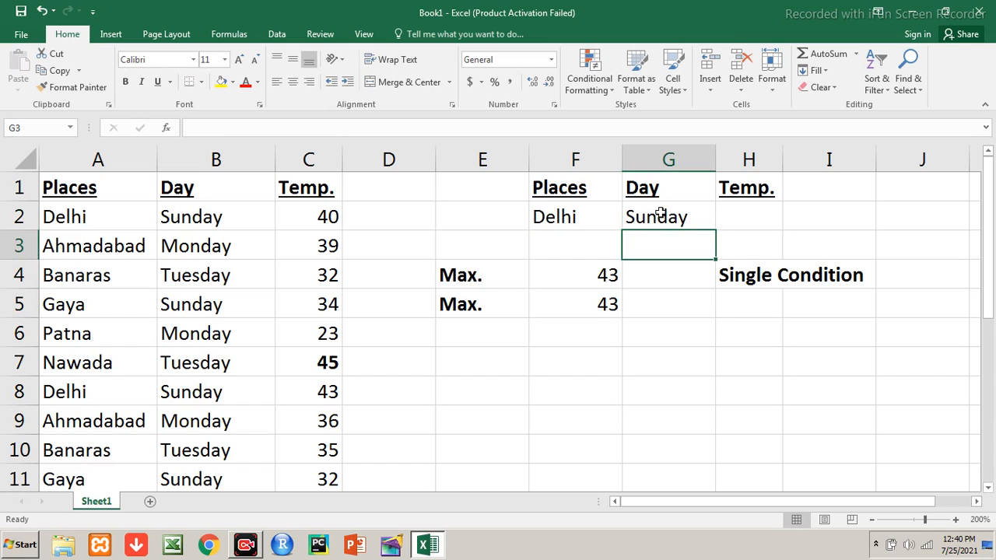
- Change the day of the second Delhi entry in cell B8 to Monday
{"action": "key", "text": "Left"}
{"action": "key", "text": "Left"}
{"action": "key", "text": "Left"}
{"action": "key", "text": "Left"}
{"action": "key", "text": "Left"}
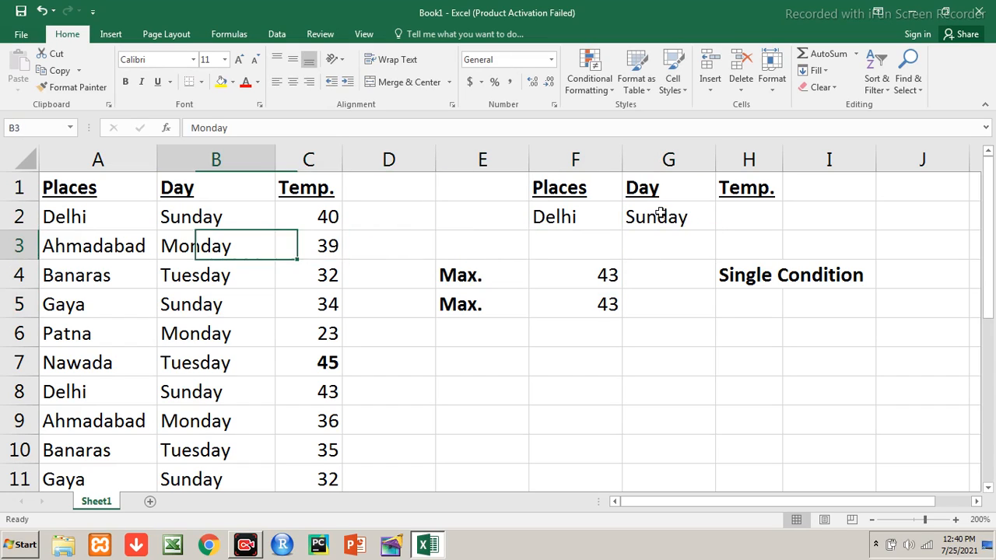
{"action": "key", "text": "Up"}
{"action": "key", "text": "Down"}
{"action": "key", "text": "Down"}
{"action": "key", "text": "Down"}
{"action": "key", "text": "Down"}
{"action": "key", "text": "Down"}
{"action": "key", "text": "Down"}
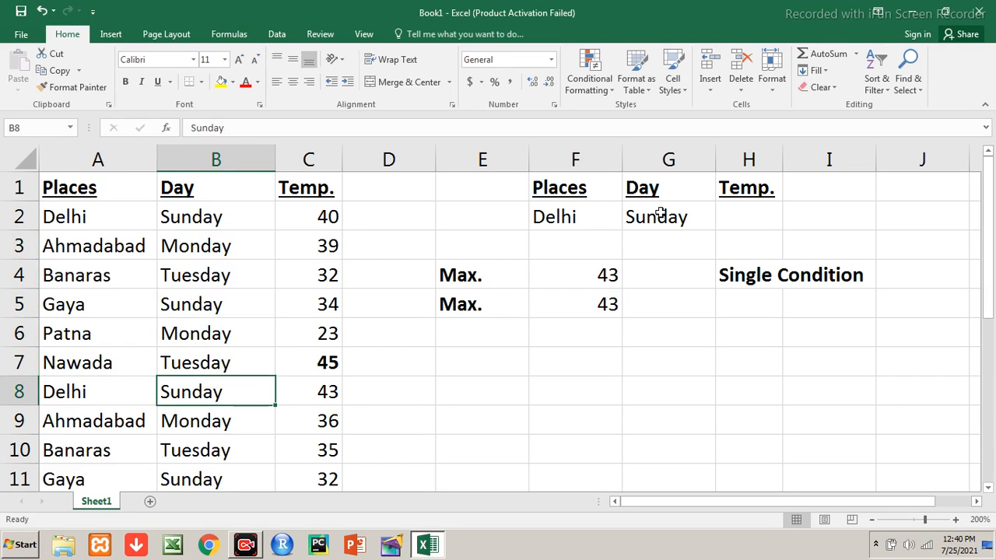
{"action": "key", "text": "Right"}
{"action": "key", "text": "Left"}
{"action": "type", "text": "Monday"}
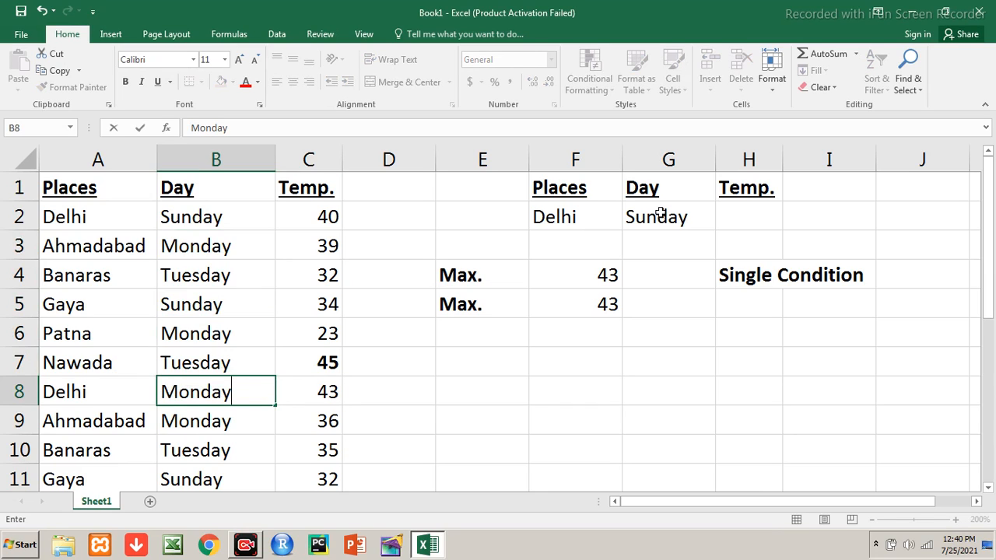
{"action": "key", "text": "Return"}
- Examine the multiple-criteria DMAX formula in cell F5 and the ranges it refers to
{"action": "key", "text": "Up"}
{"action": "key", "text": "Up"}
{"action": "key", "text": "Up"}
{"action": "key", "text": "Up"}
{"action": "key", "text": "Right"}
{"action": "key", "text": "Right"}
{"action": "key", "text": "Right"}
{"action": "key", "text": "Right"}
{"action": "key", "text": "Right"}
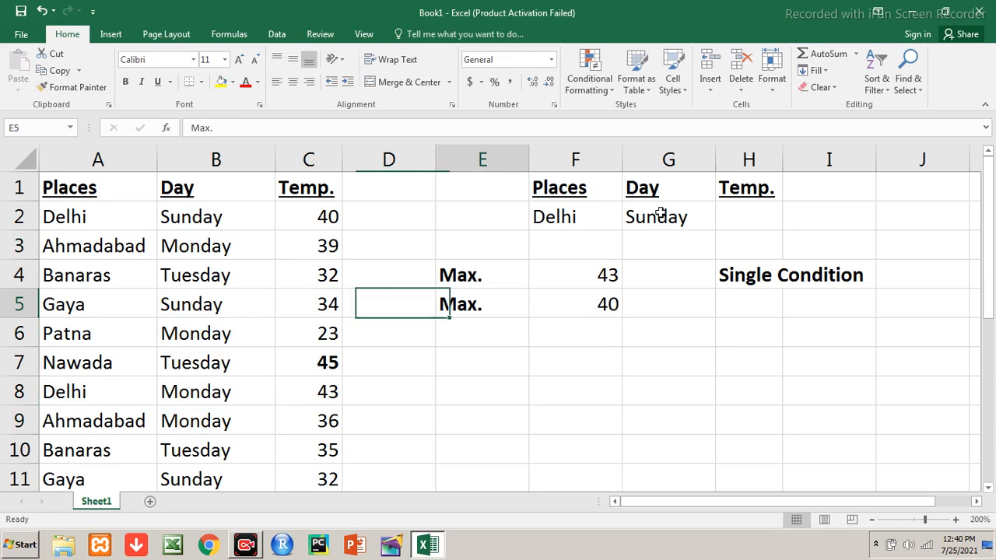
{"action": "key", "text": "Left"}
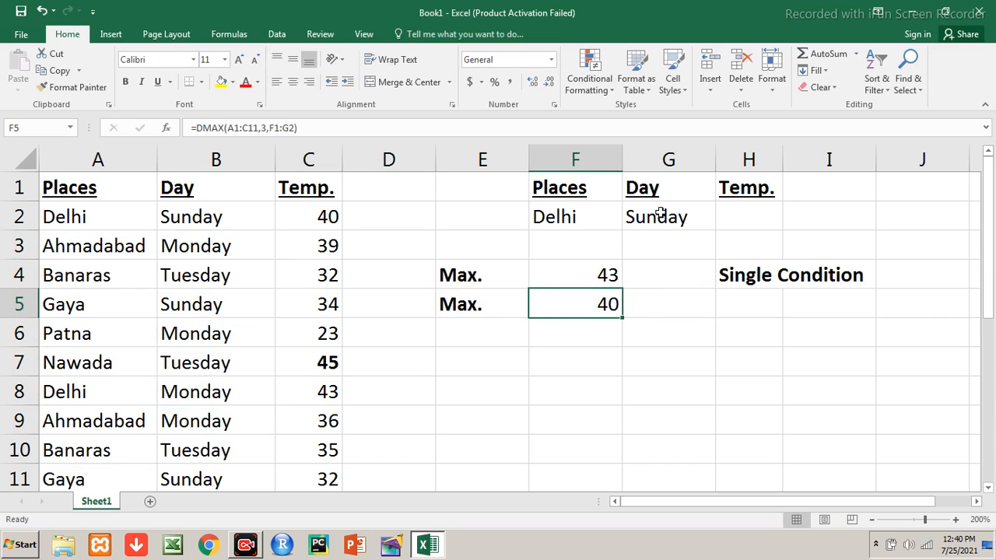
{"action": "double_click", "coordinate": [580, 300]}
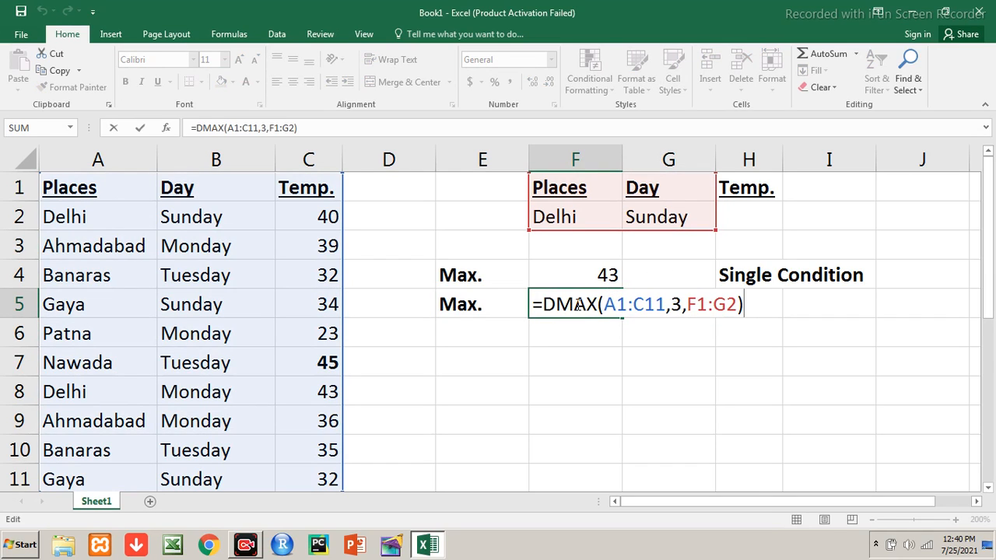
{"action": "key", "text": "Return"}
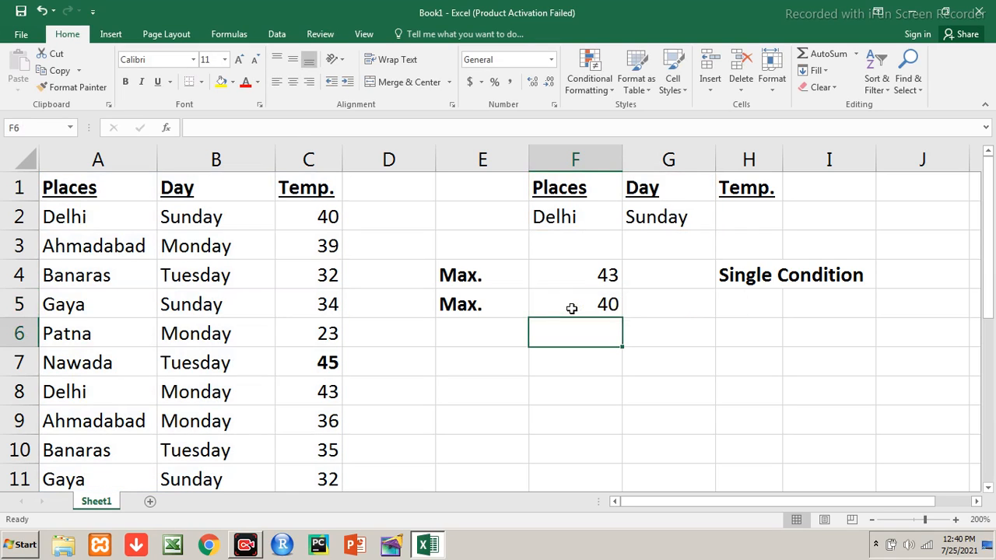
{"action": "left_click", "coordinate": [571, 308]}
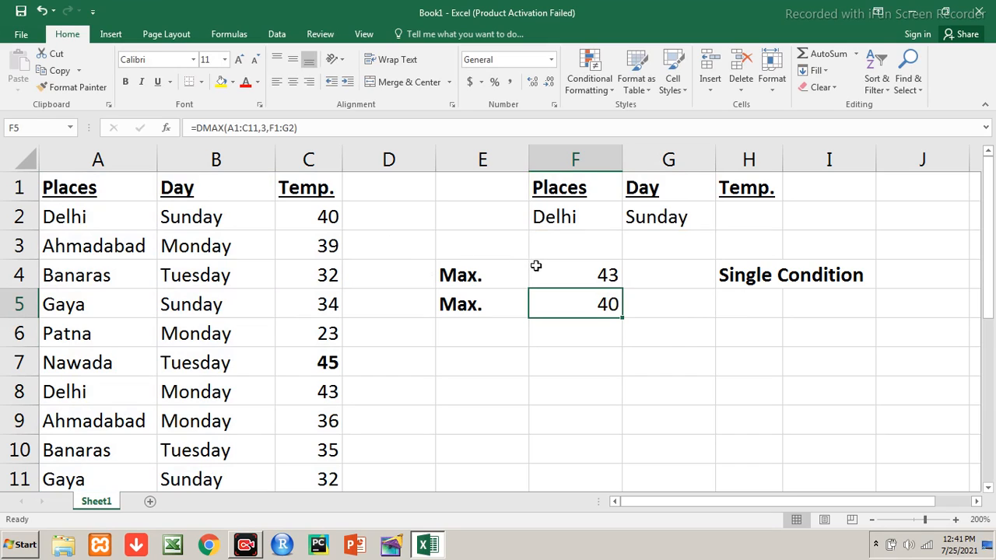
- Check the Delhi and Sunday entries in row 2 of the table, plus the single-condition formula in F4 and its criterion in F2
{"action": "left_click", "coordinate": [104, 215]}
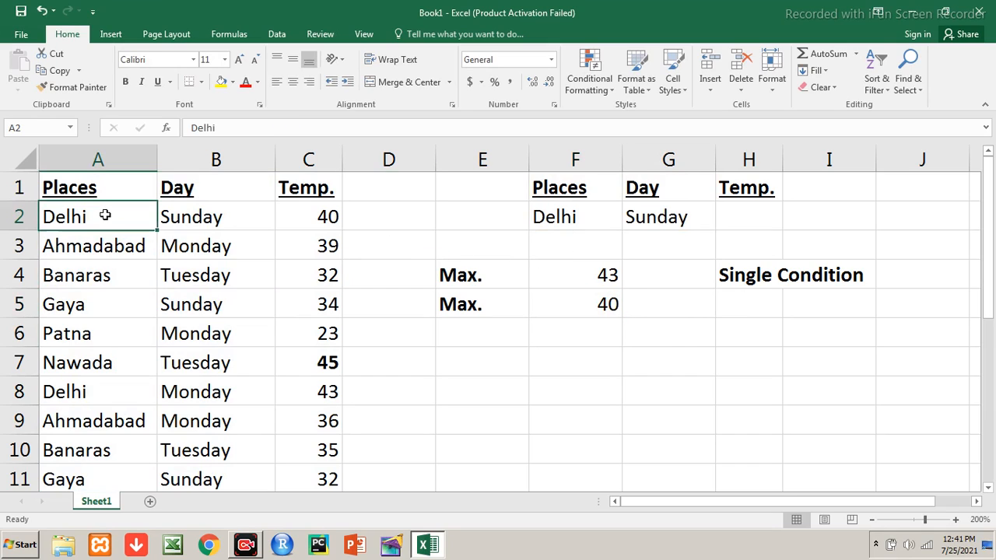
{"action": "left_click", "coordinate": [212, 217]}
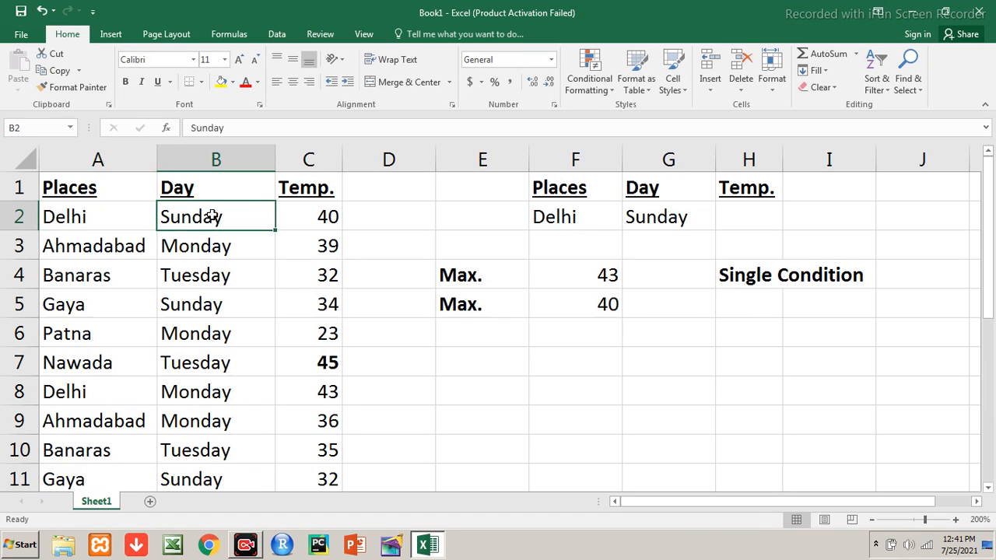
{"action": "left_click", "coordinate": [591, 283]}
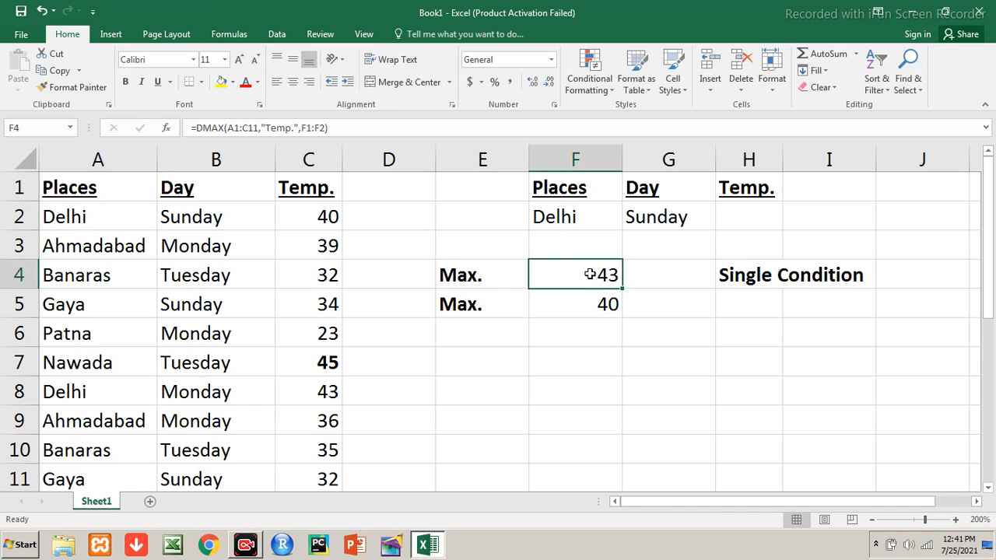
{"action": "left_click", "coordinate": [548, 217]}
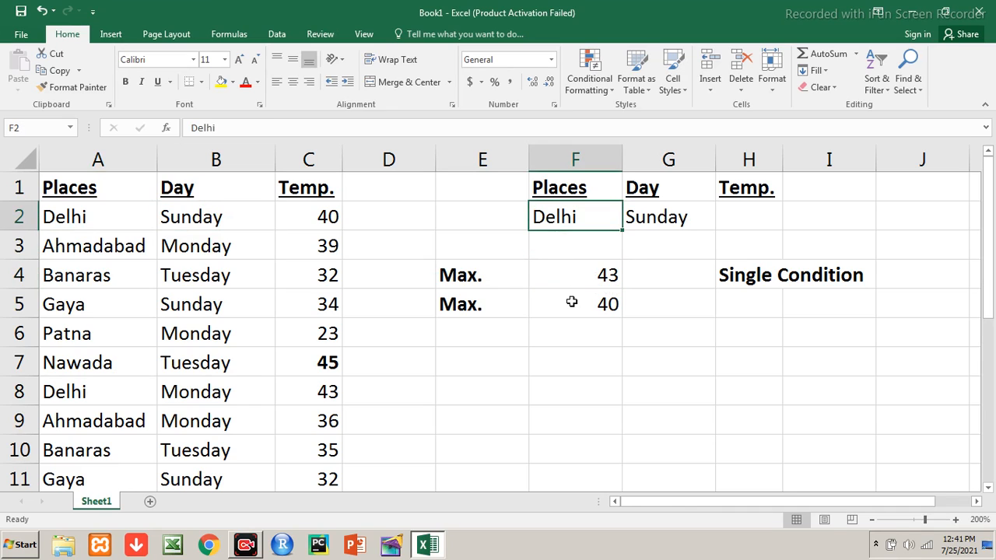
{"action": "left_click", "coordinate": [593, 276]}
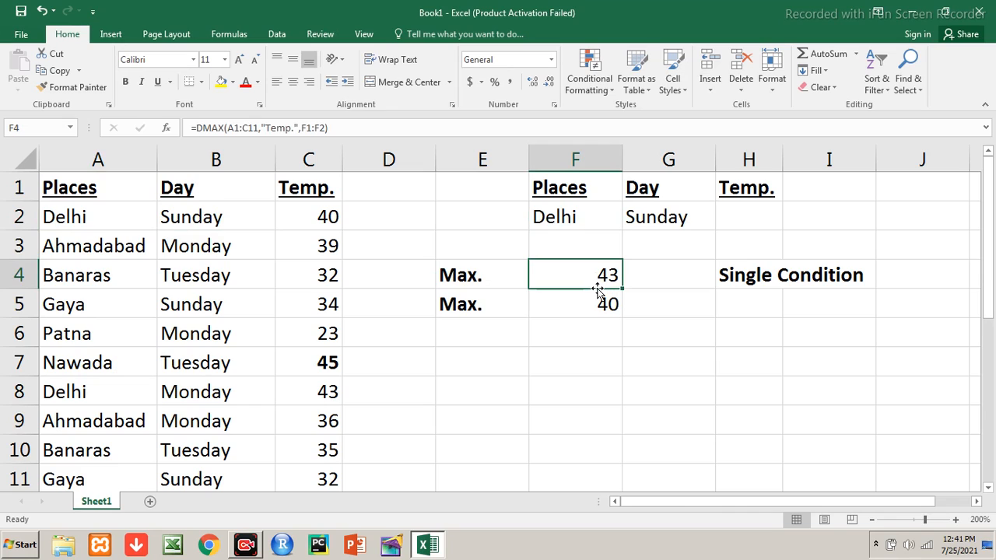
- Enter the label Multiple Condition in cell H5 and make it bold
{"action": "left_click", "coordinate": [734, 303]}
{"action": "type", "text": "Mul"}
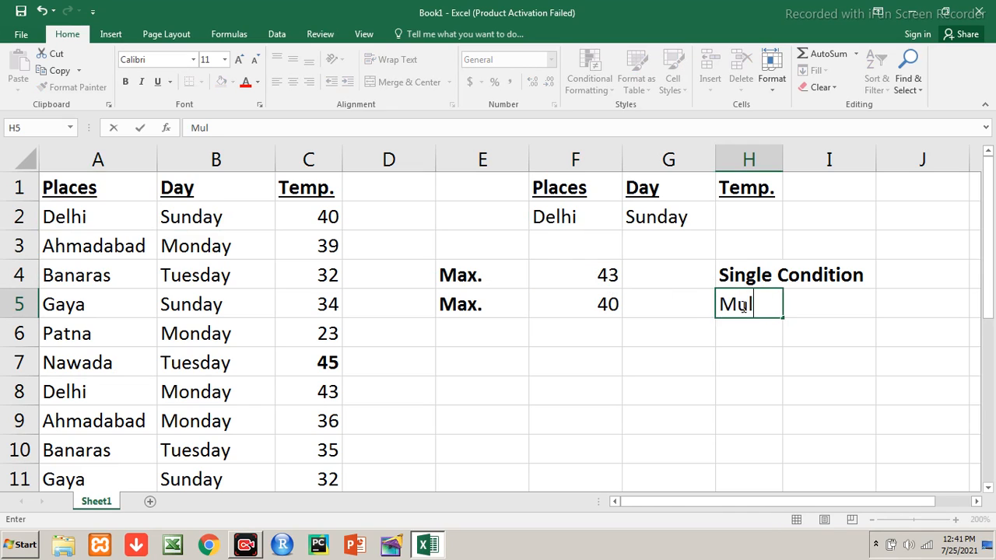
{"action": "type", "text": "tiple Condit"}
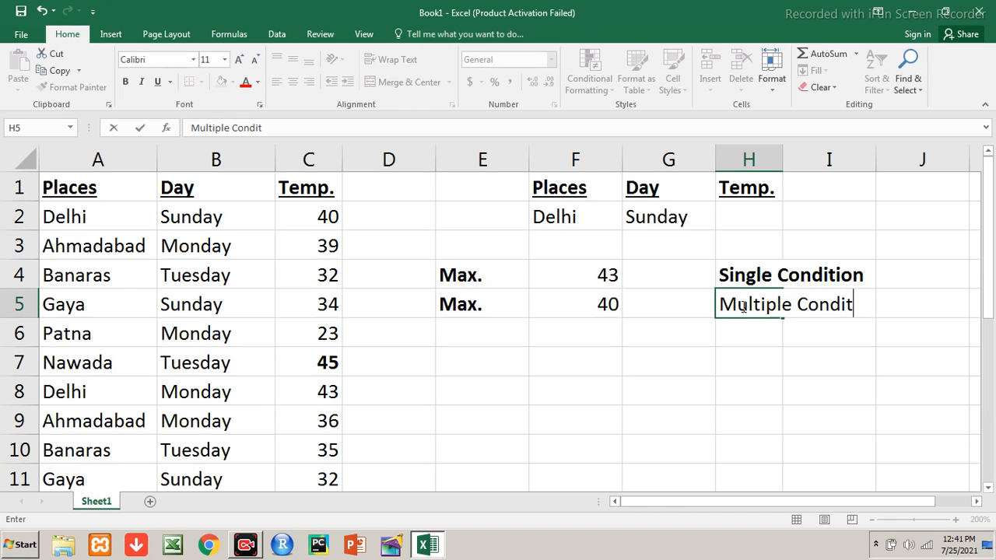
{"action": "type", "text": "ion"}
{"action": "key", "text": "Return"}
{"action": "left_click", "coordinate": [743, 305]}
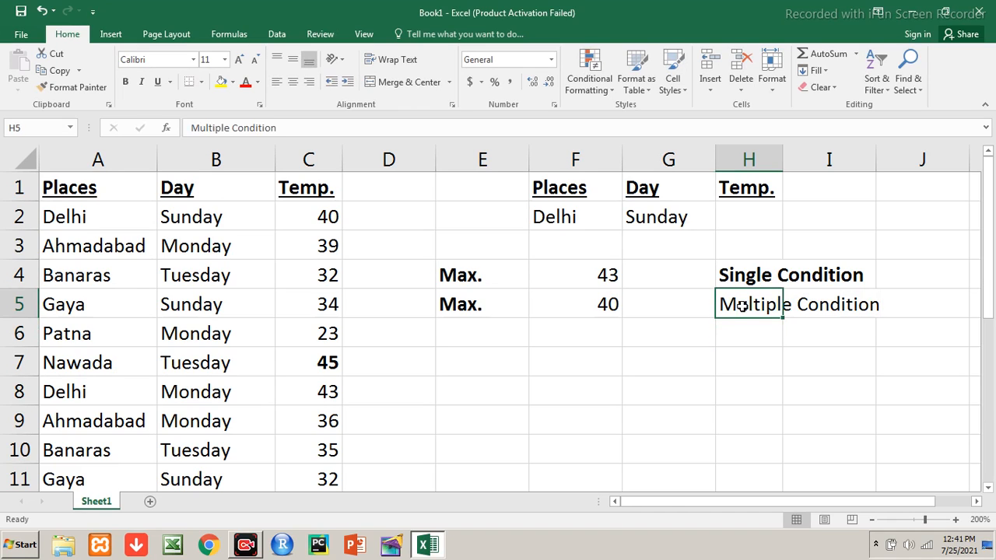
{"action": "key", "text": "ctrl+b"}
{"action": "key", "text": "Up"}
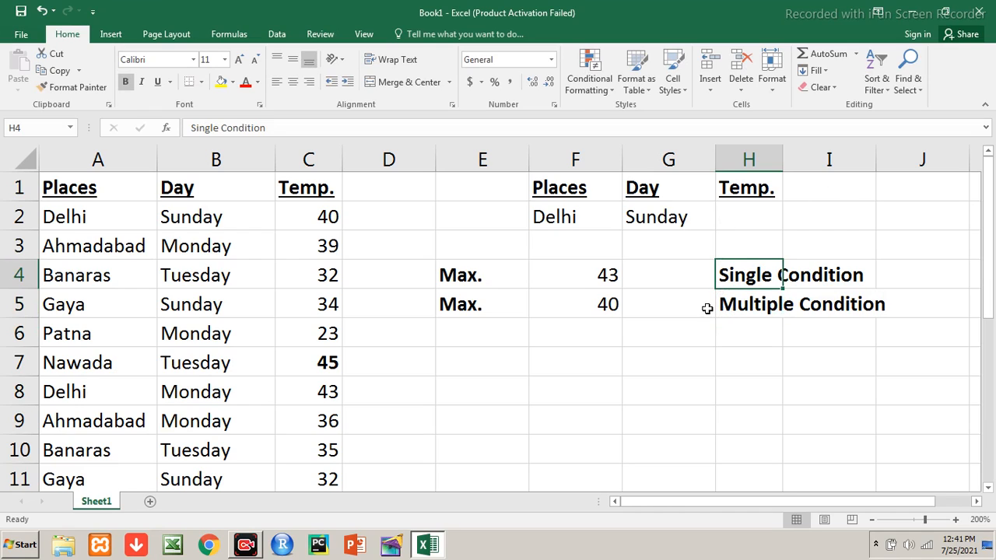
- Enter the label Max. in cell E6 for a third DMAX result
{"action": "left_click", "coordinate": [624, 297]}
{"action": "left_click", "coordinate": [538, 325]}
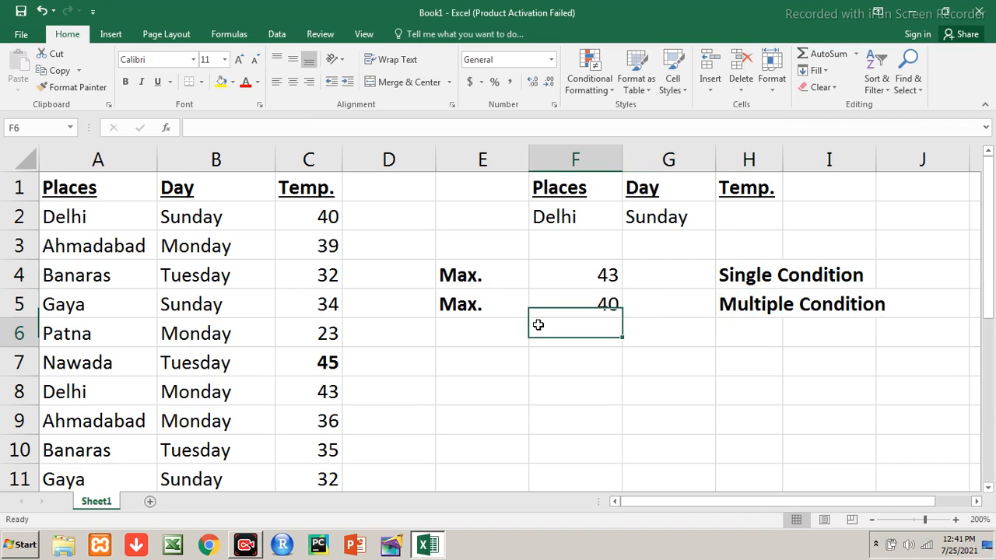
{"action": "type", "text": "Max."}
{"action": "key", "text": "Tab"}
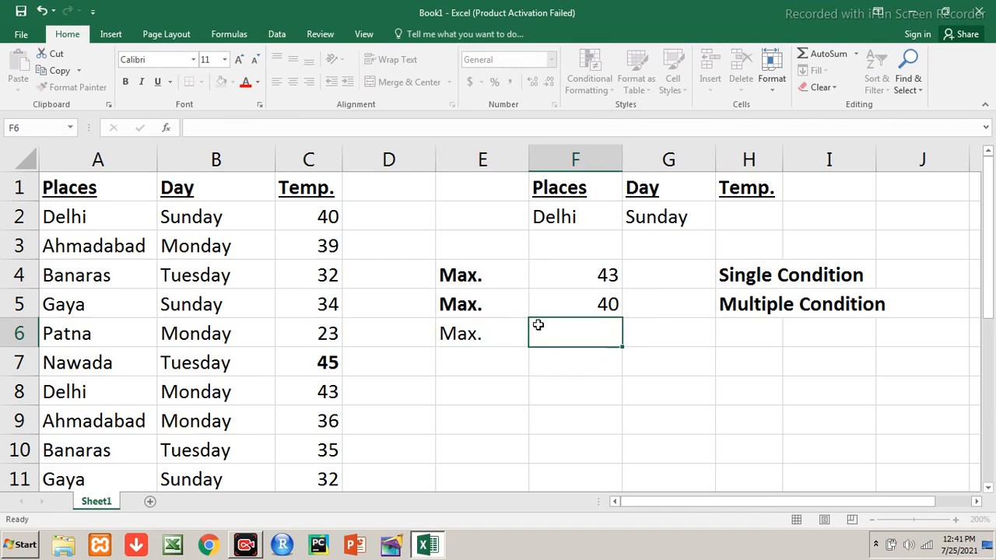
- Make the Max. label in cell E6 bold
{"action": "key", "text": "Left"}
{"action": "key", "text": "ctrl+b"}
{"action": "key", "text": "Right"}
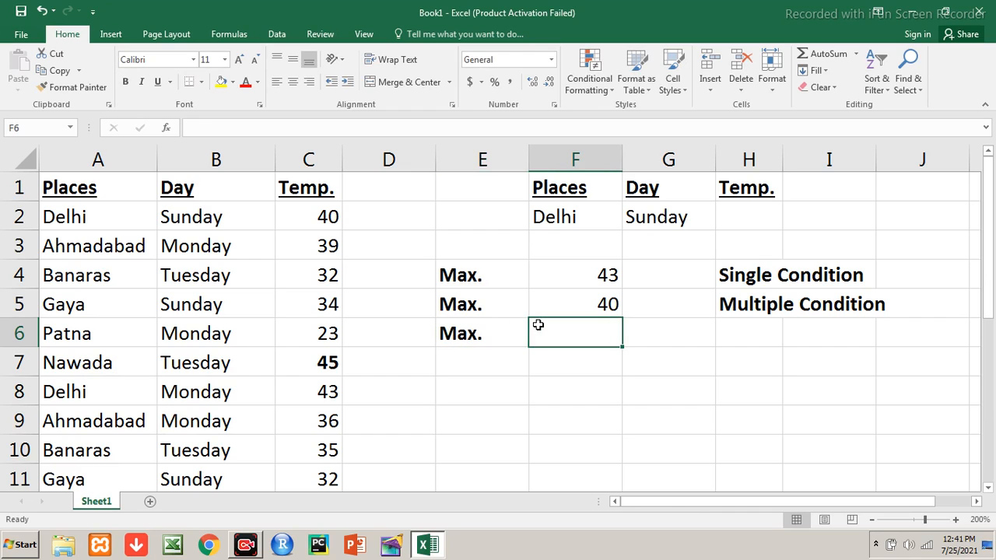
- Enter =DMAX(A1:C11,"Temp.",F1:H2) in cell F6 to use all three criteria columns
{"action": "type", "text": "=dmax("}
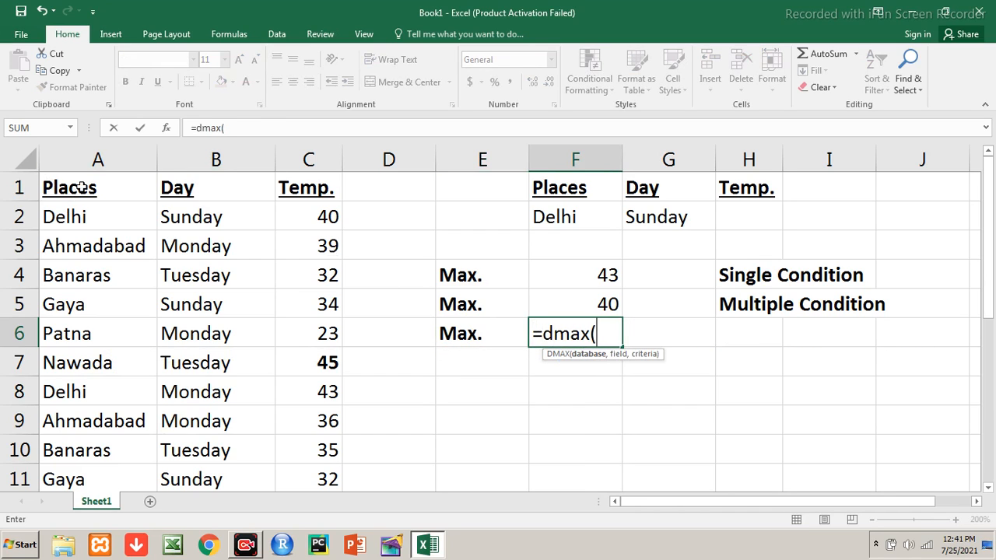
{"action": "left_click_drag", "start_coordinate": [78, 189], "coordinate": [322, 478]}
{"action": "type", "text": ","}
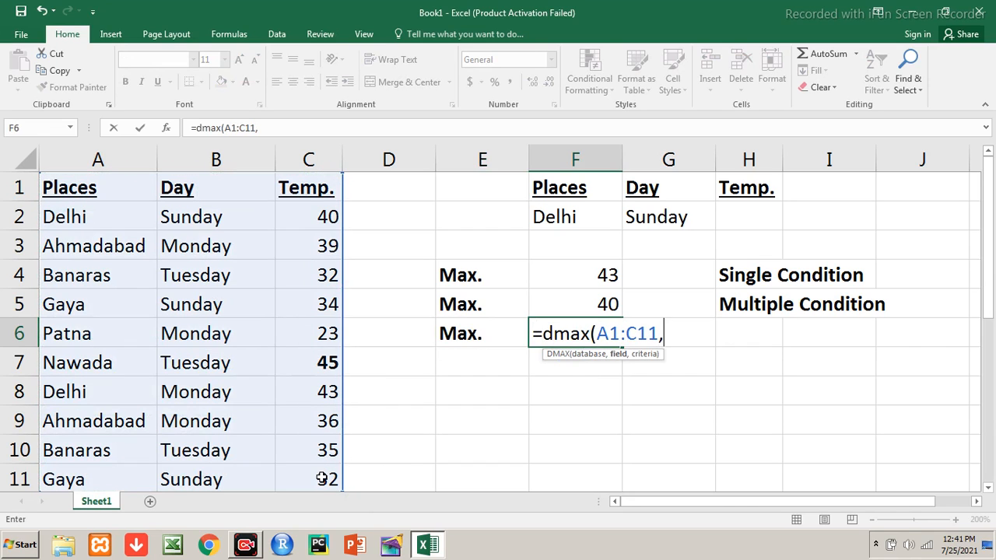
{"action": "type", "text": "\"Tem"}
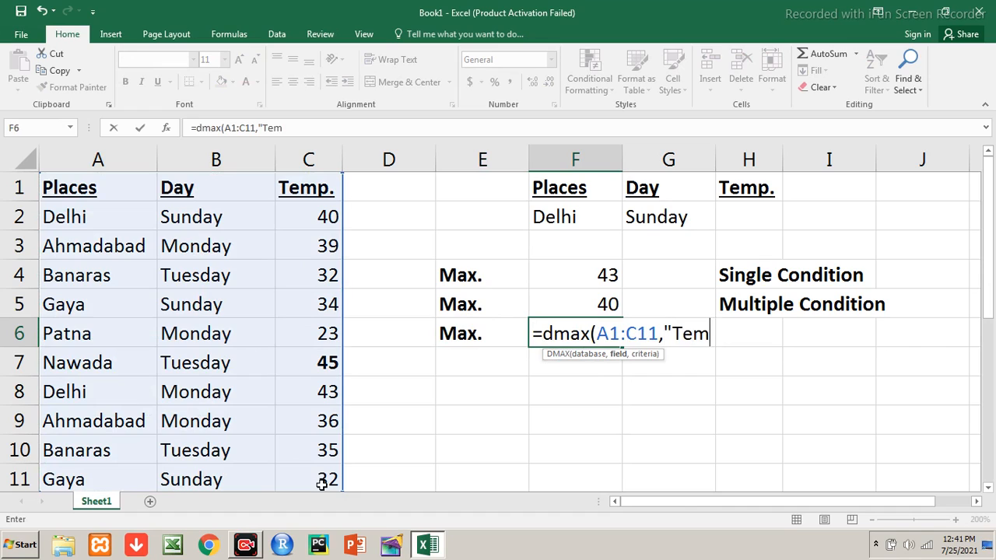
{"action": "type", "text": "p.\","}
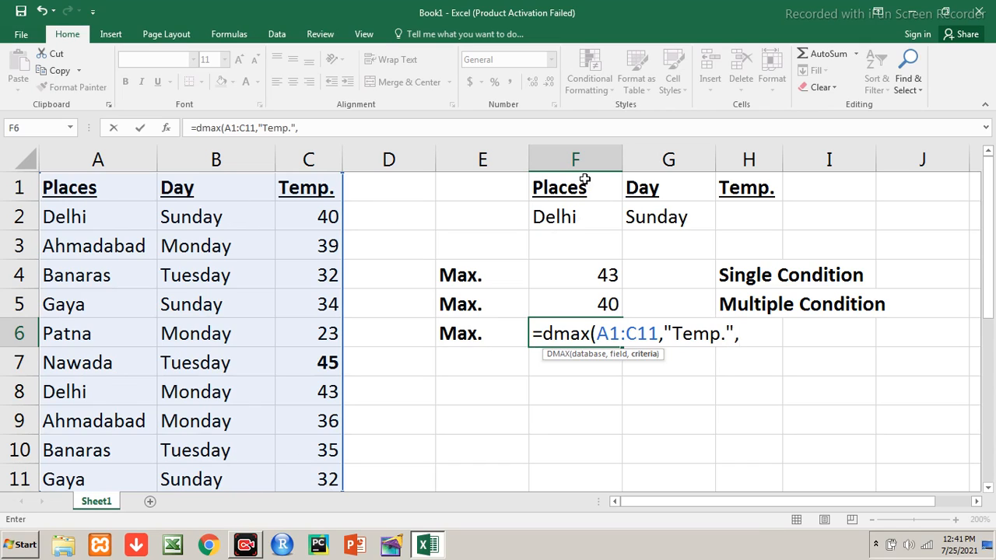
{"action": "left_click_drag", "start_coordinate": [579, 183], "coordinate": [734, 209]}
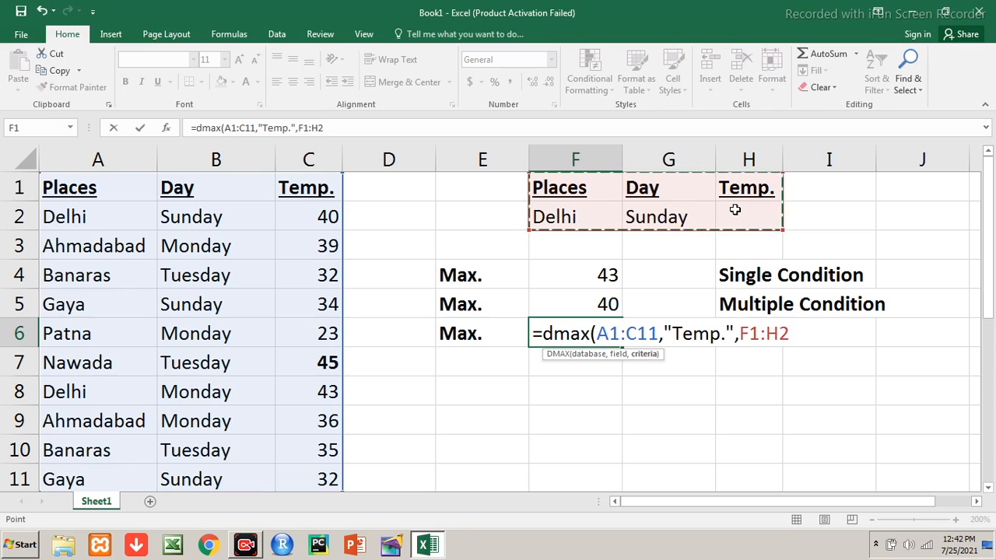
{"action": "type", "text": ")"}
{"action": "key", "text": "Return"}
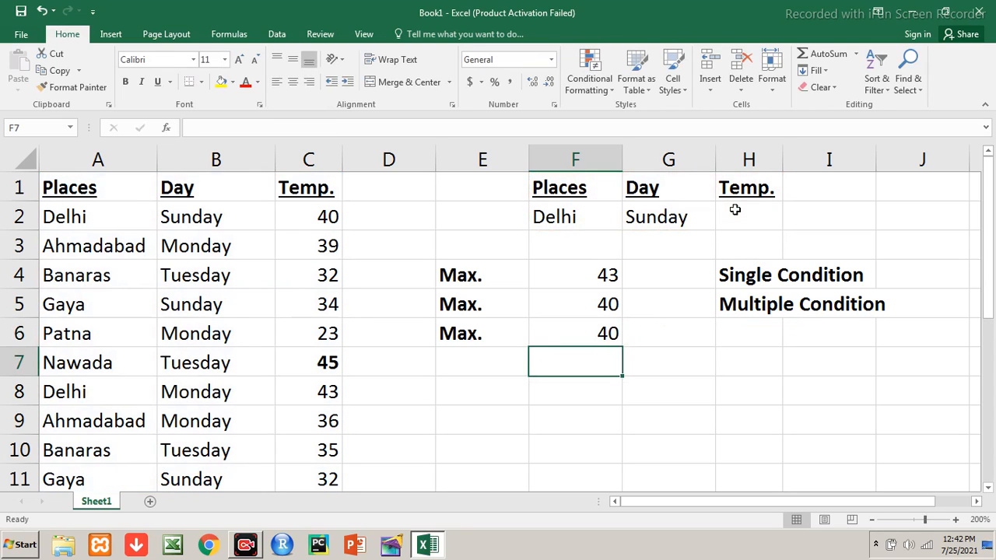
- Clear the place and day criteria in cells F2 and G2
{"action": "key", "text": "Up"}
{"action": "key", "text": "Up"}
{"action": "key", "text": "Up"}
{"action": "key", "text": "Up"}
{"action": "key", "text": "Up"}
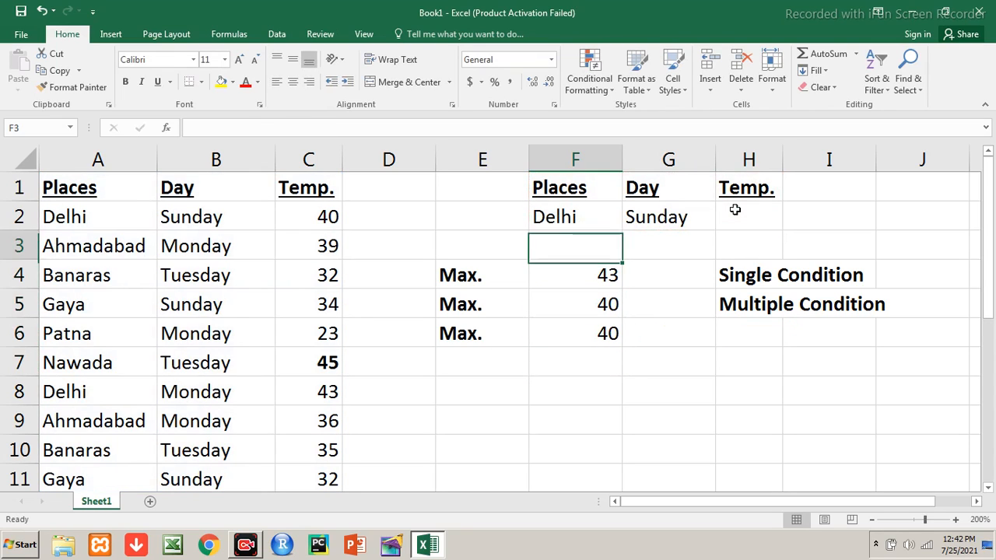
{"action": "key", "text": "Delete"}
{"action": "key", "text": "Right"}
{"action": "key", "text": "Delete"}
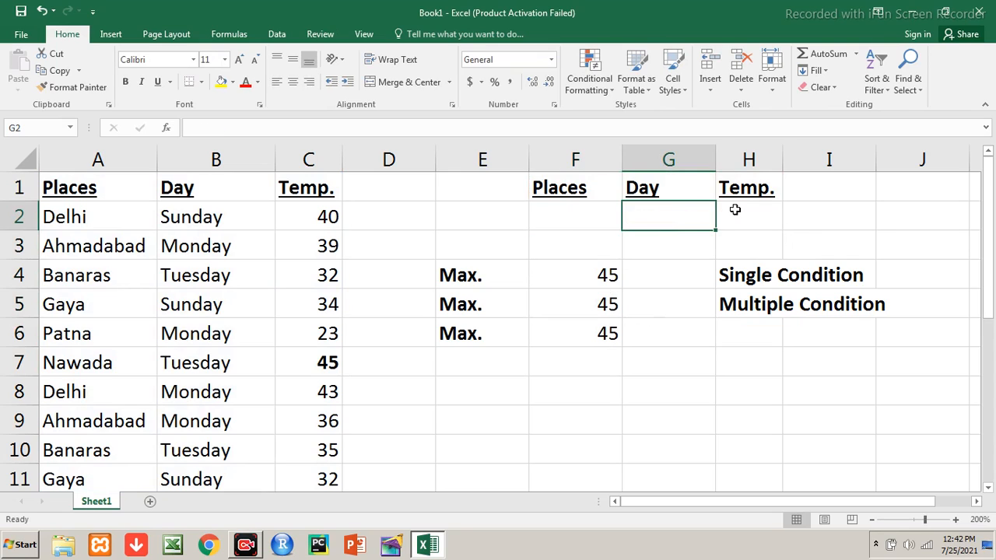
- Examine the table's data rows from A2 down across the Places, Day and Temp. columns
{"action": "key", "text": "Left"}
{"action": "key", "text": "Left"}
{"action": "key", "text": "Left"}
{"action": "key", "text": "Left"}
{"action": "key", "text": "Left"}
{"action": "key", "text": "Left"}
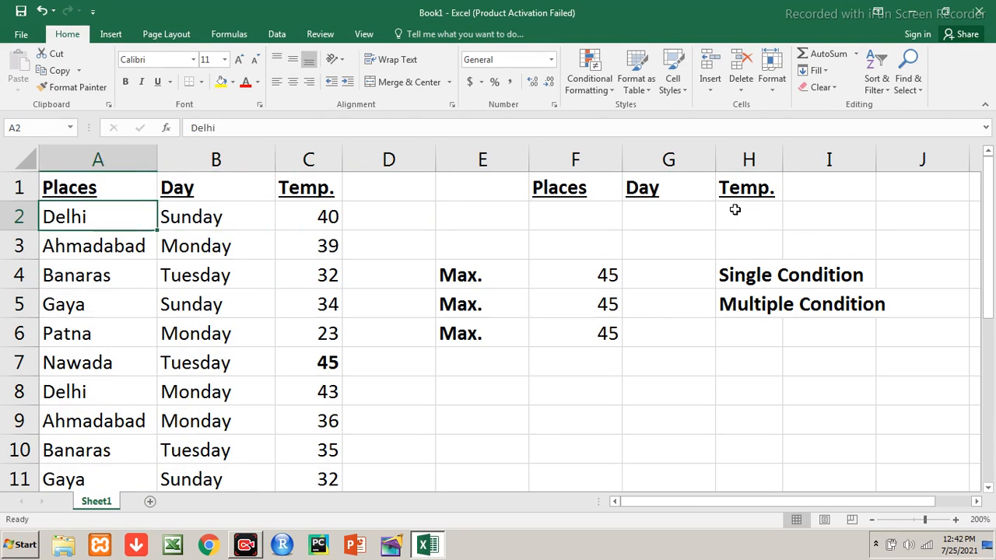
{"action": "key", "text": "shift+Right"}
{"action": "key", "text": "shift+Right"}
{"action": "key", "text": "shift+Down"}
{"action": "key", "text": "shift+Down"}
{"action": "key", "text": "shift+Down"}
{"action": "key", "text": "shift+Down"}
{"action": "key", "text": "shift+Down"}
{"action": "key", "text": "shift+Down"}
{"action": "key", "text": "shift+Down"}
{"action": "key", "text": "shift+Down"}
{"action": "key", "text": "shift+Down"}
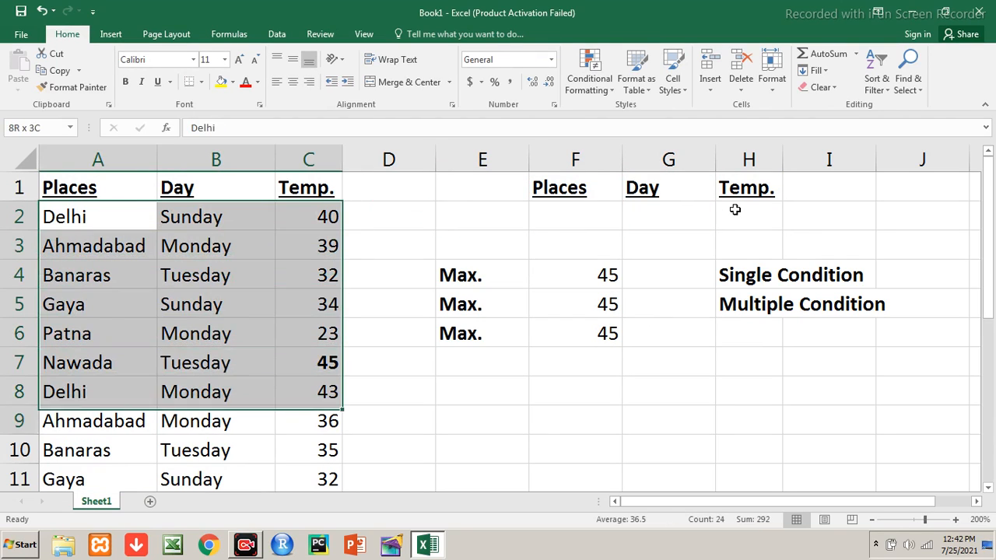
- Enter Delhi as the place criterion in F2 and check the DMAX results in F4 to F6
{"action": "key", "text": "ctrl+Home"}
{"action": "key", "text": "Right"}
{"action": "key", "text": "Right"}
{"action": "key", "text": "Right"}
{"action": "key", "text": "Right"}
{"action": "key", "text": "Right"}
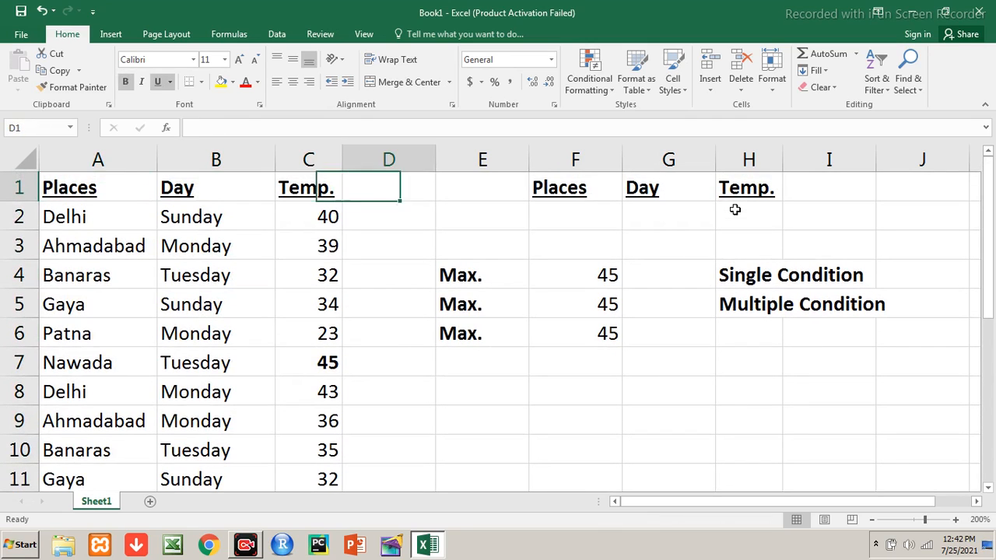
{"action": "key", "text": "Down"}
{"action": "key", "text": "Right"}
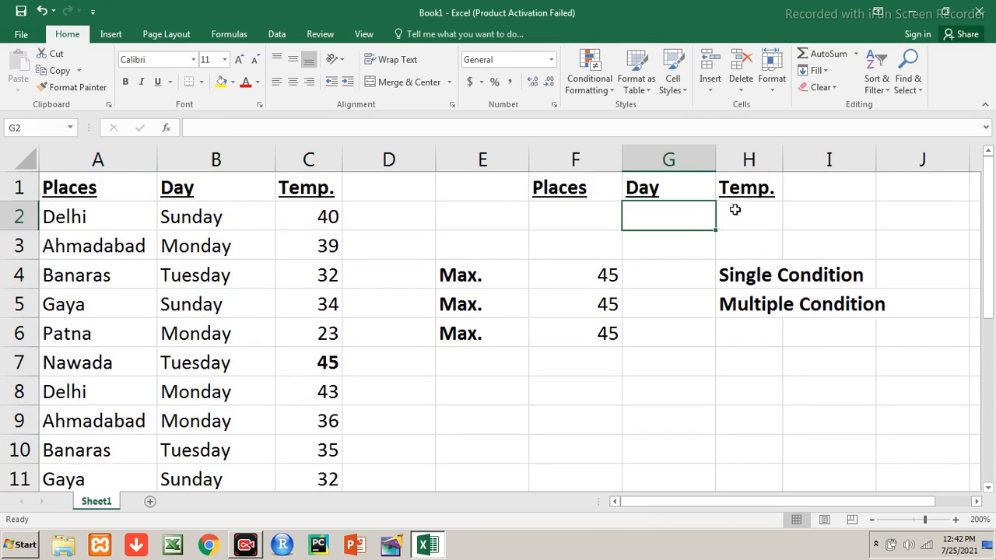
{"action": "key", "text": "Right"}
{"action": "key", "text": "Left"}
{"action": "key", "text": "Left"}
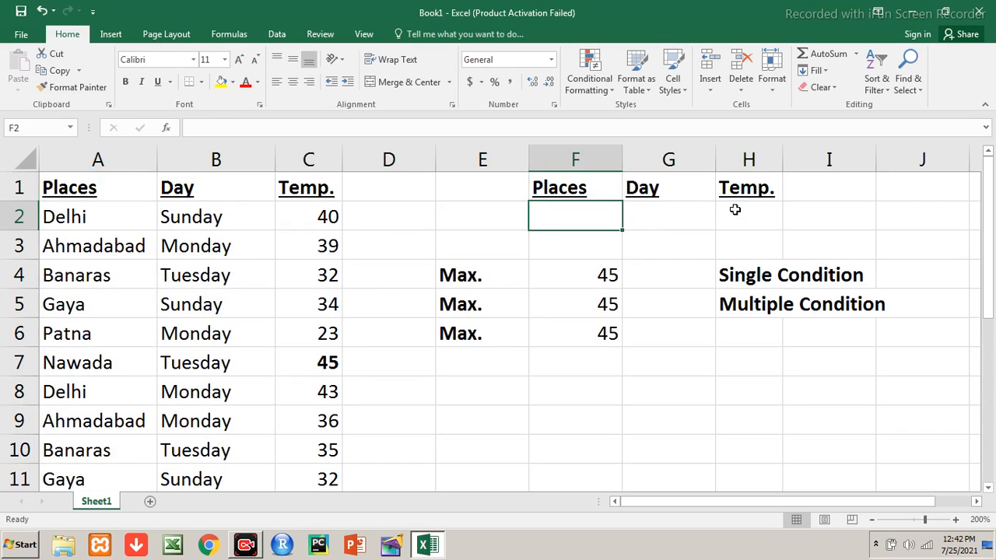
{"action": "type", "text": "Delhi"}
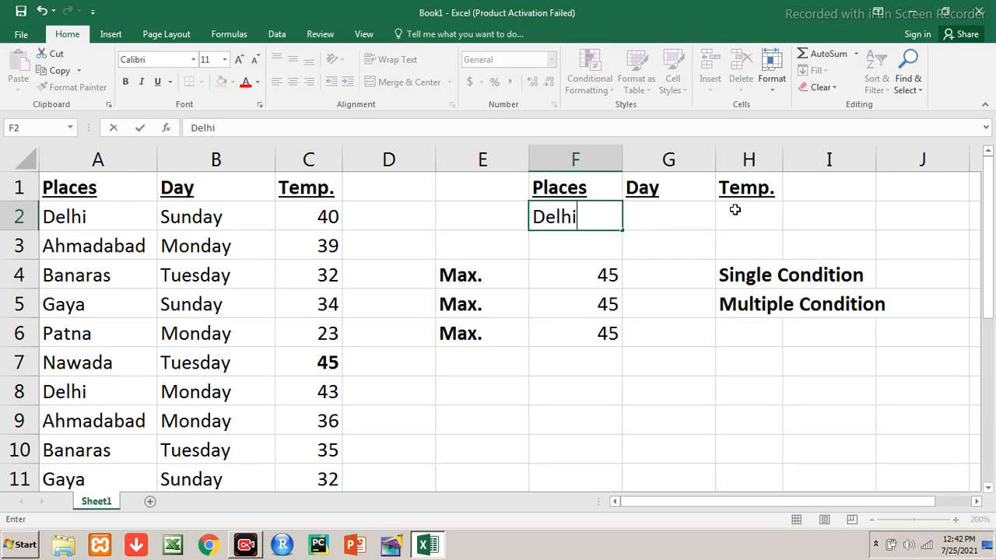
{"action": "key", "text": "Return"}
{"action": "key", "text": "Down"}
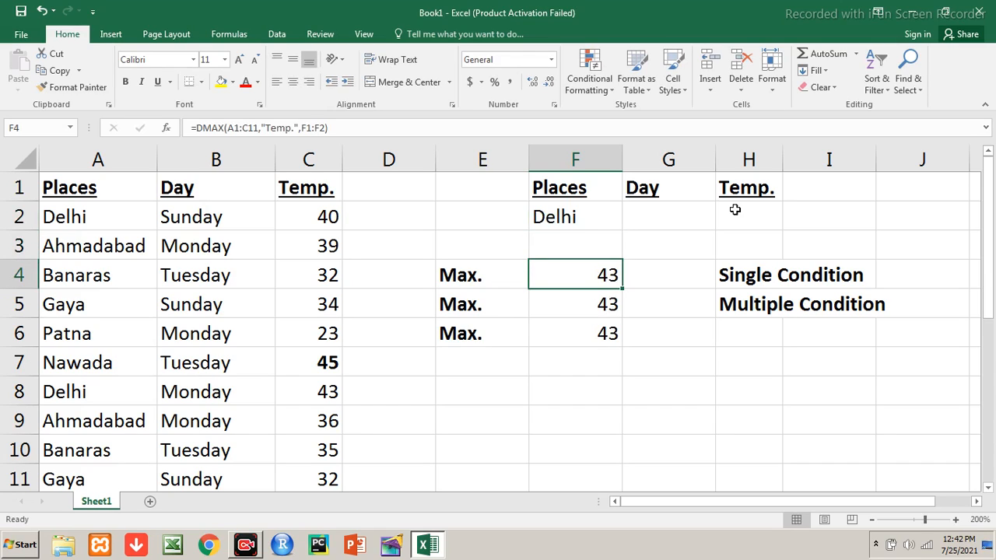
{"action": "key", "text": "Down"}
{"action": "key", "text": "shift+Down"}
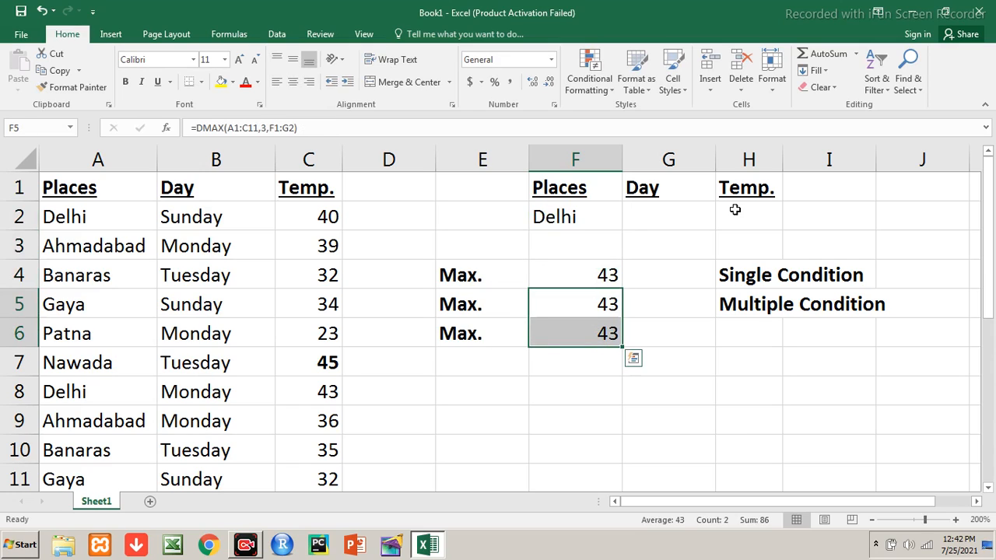
- Enter Sunday as the day criterion in G2 and check the DMAX results below
{"action": "key", "text": "Up"}
{"action": "key", "text": "Up"}
{"action": "key", "text": "Up"}
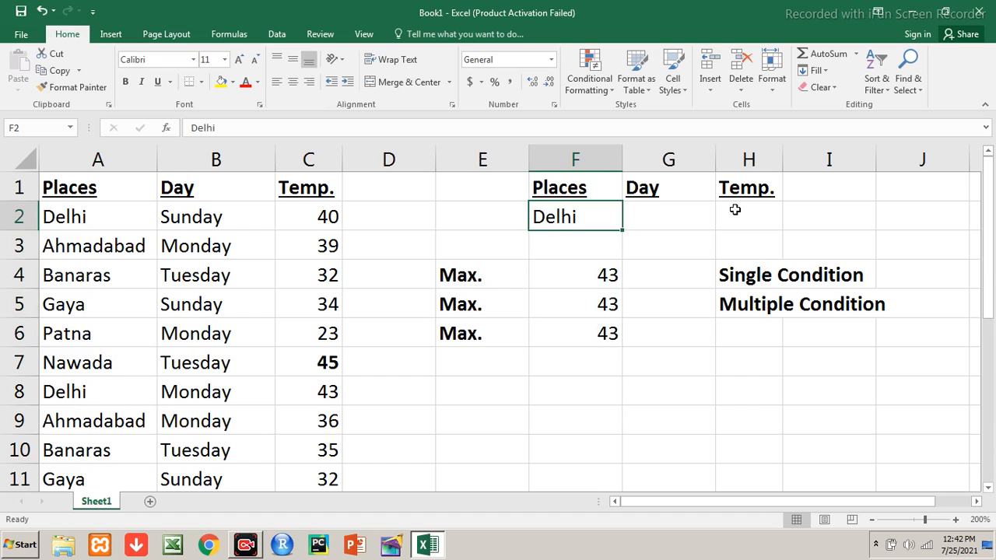
{"action": "key", "text": "Right"}
{"action": "type", "text": "Sunf"}
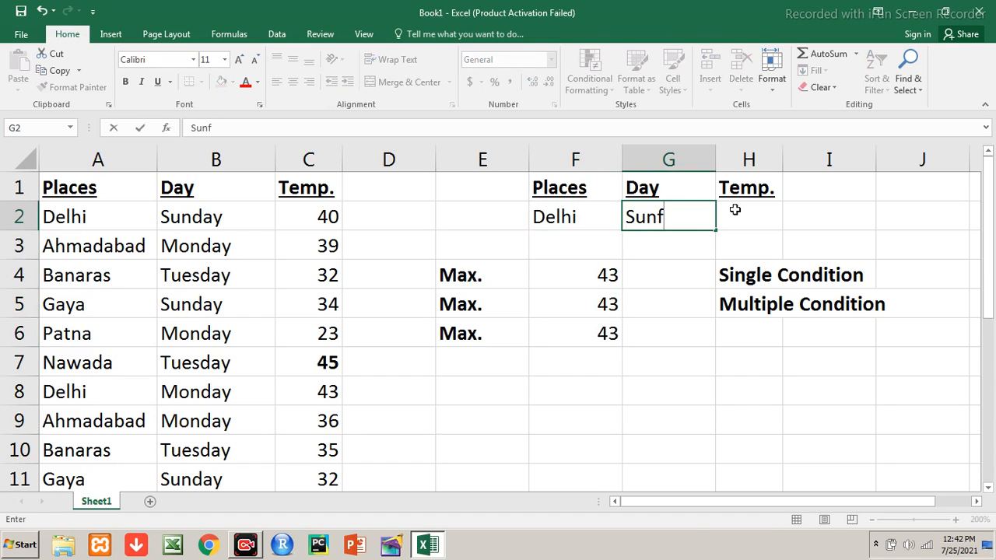
{"action": "key", "text": "BackSpace"}
{"action": "type", "text": "day"}
{"action": "key", "text": "Return"}
{"action": "key", "text": "Down"}
{"action": "key", "text": "Left"}
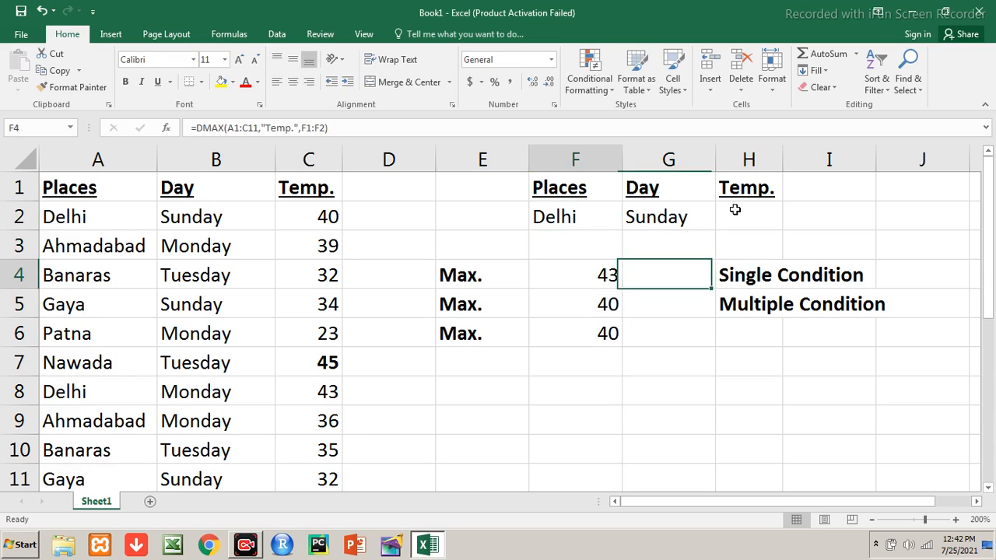
{"action": "key", "text": "Down"}
- Enter >35 as the temperature criterion in cell H2
{"action": "key", "text": "Up"}
{"action": "key", "text": "Up"}
{"action": "key", "text": "Up"}
{"action": "key", "text": "Right"}
{"action": "left_click", "coordinate": [734, 209]}
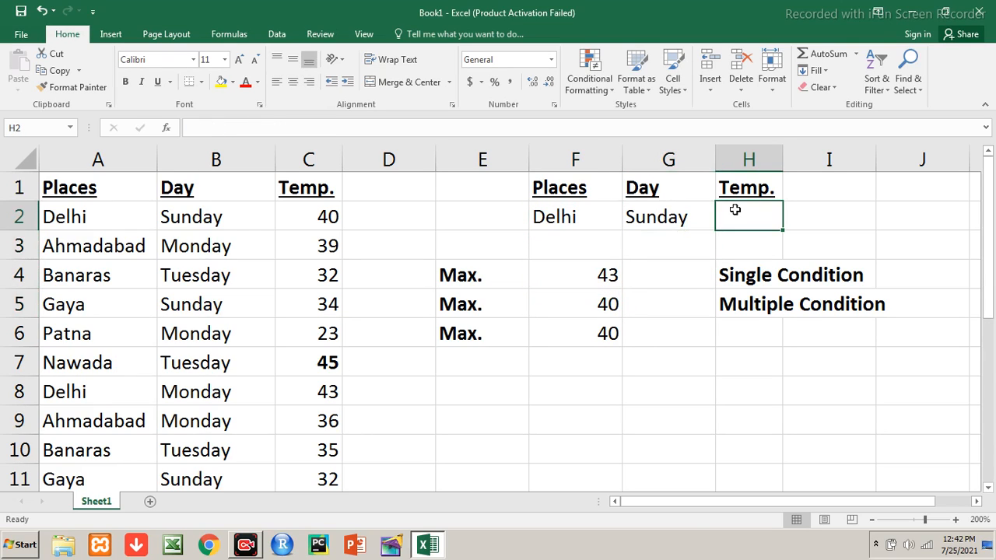
{"action": "type", "text": ">35"}
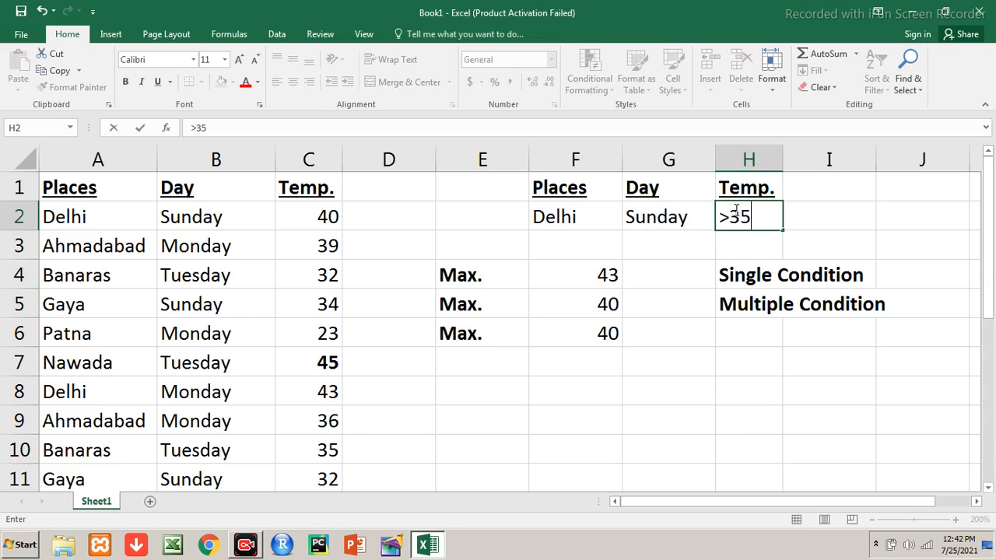
{"action": "key", "text": "Return"}
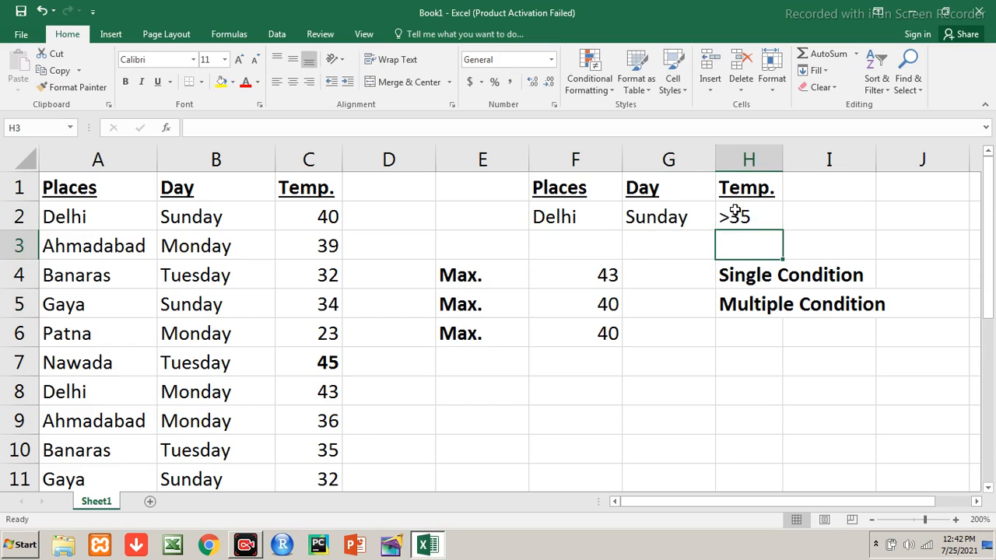
- Change the table's row 7 record to the place Delhi in A7 and the day Sunday in B7
{"action": "left_click", "coordinate": [584, 219]}
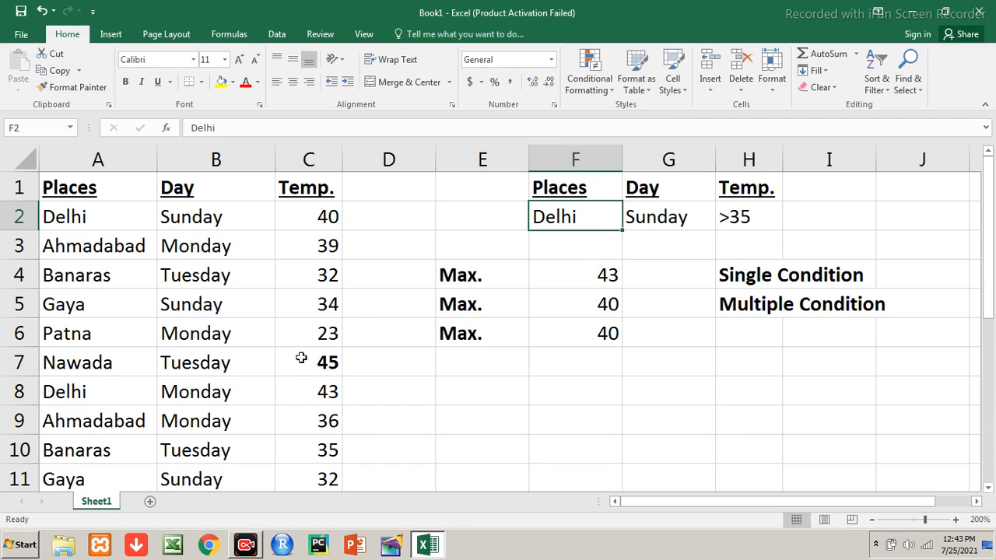
{"action": "left_click", "coordinate": [247, 362]}
{"action": "type", "text": "Sunf"}
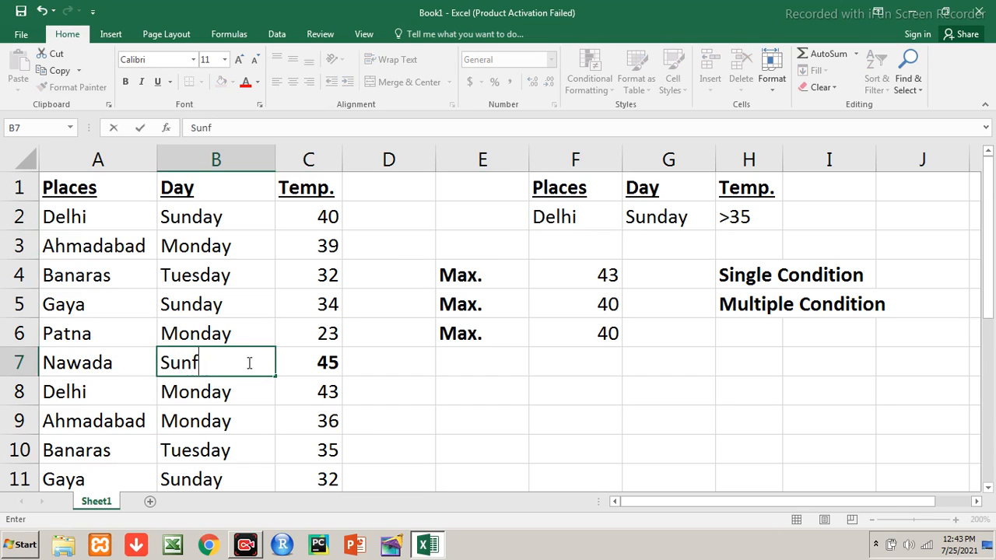
{"action": "key", "text": "BackSpace"}
{"action": "type", "text": "day"}
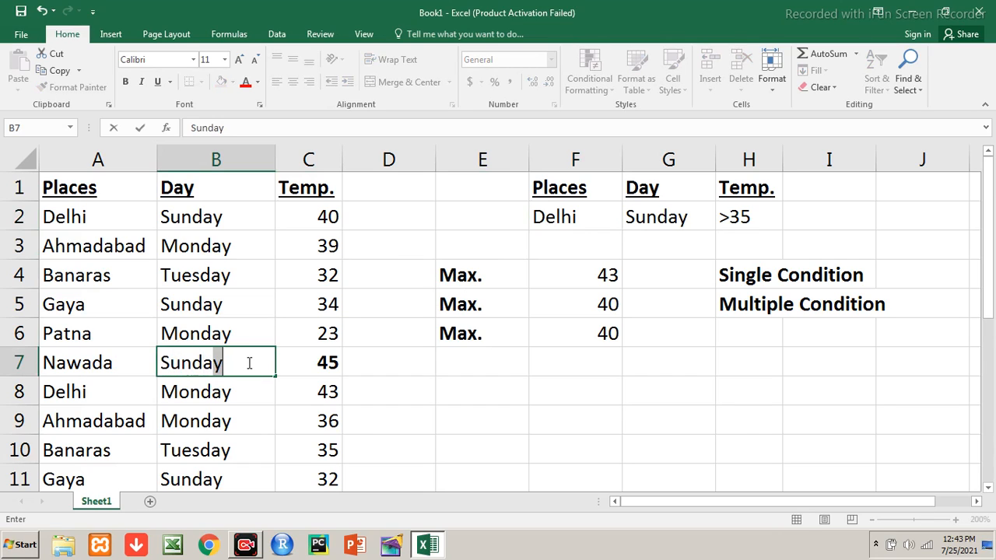
{"action": "key", "text": "Return"}
{"action": "key", "text": "Up"}
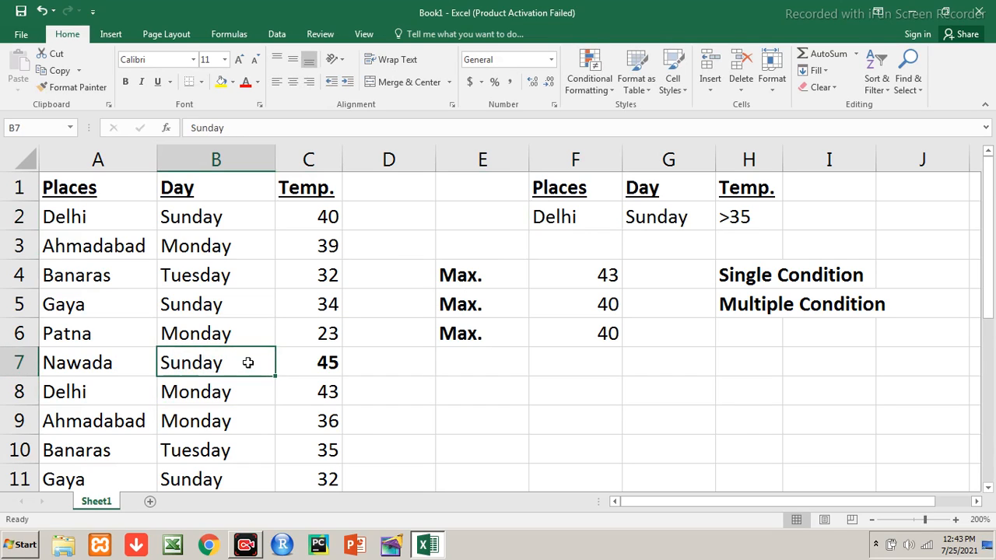
{"action": "key", "text": "Left"}
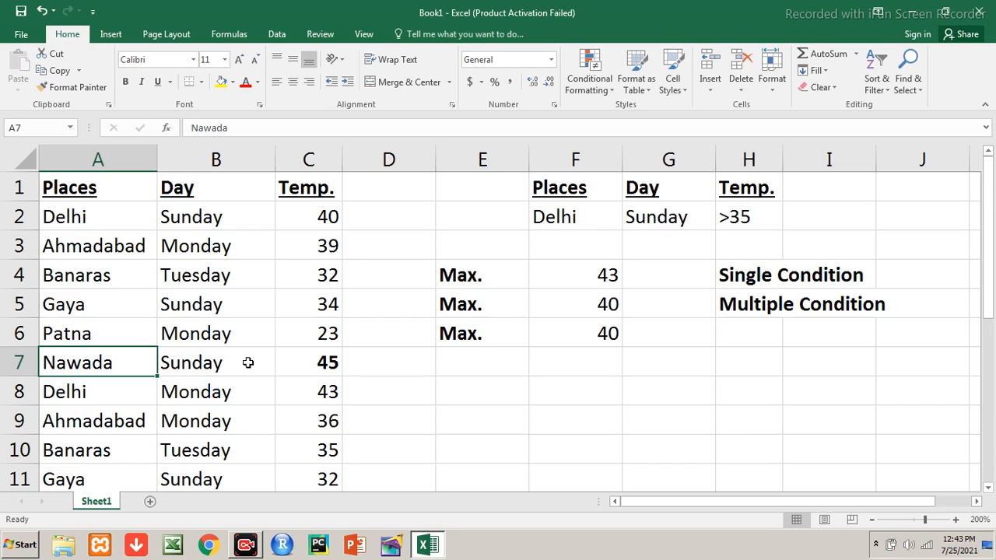
{"action": "type", "text": "Delhi"}
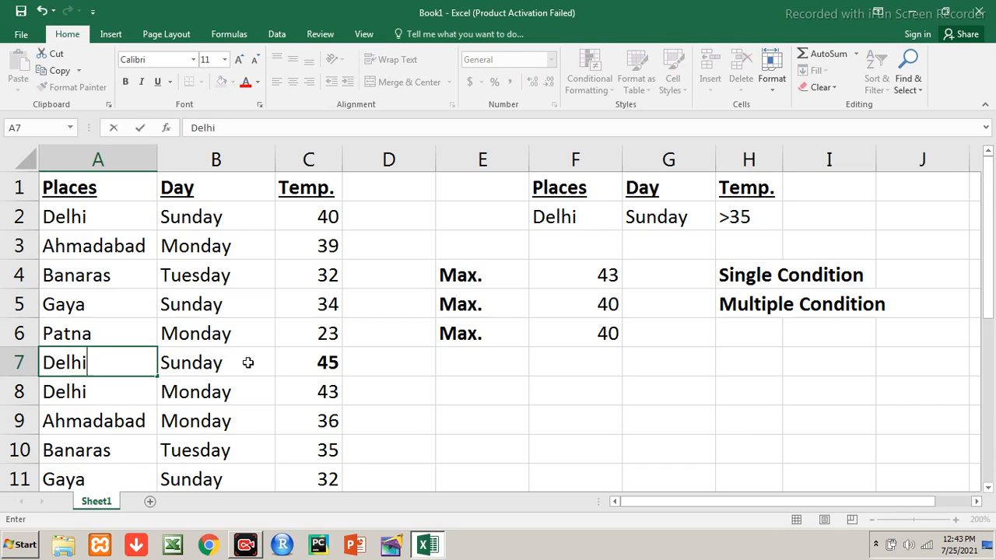
{"action": "key", "text": "Return"}
- Compare the two Delhi Sunday records in rows 7 and 2 of the table
{"action": "key", "text": "Right"}
{"action": "key", "text": "Right"}
{"action": "key", "text": "Right"}
{"action": "key", "text": "Up"}
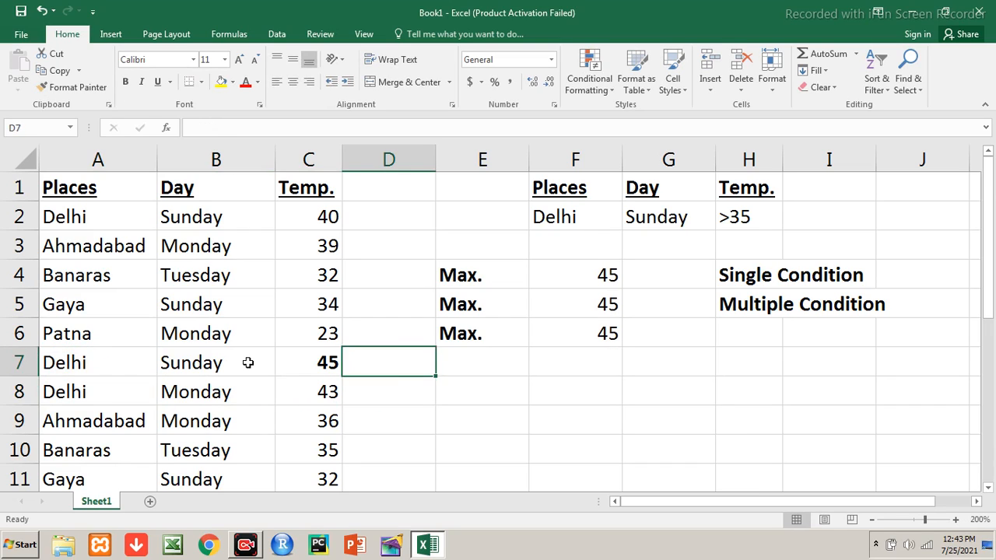
{"action": "key", "text": "Right"}
{"action": "key", "text": "Right"}
{"action": "key", "text": "Left"}
{"action": "key", "text": "Left"}
{"action": "key", "text": "Left"}
{"action": "key", "text": "Left"}
{"action": "key", "text": "Left"}
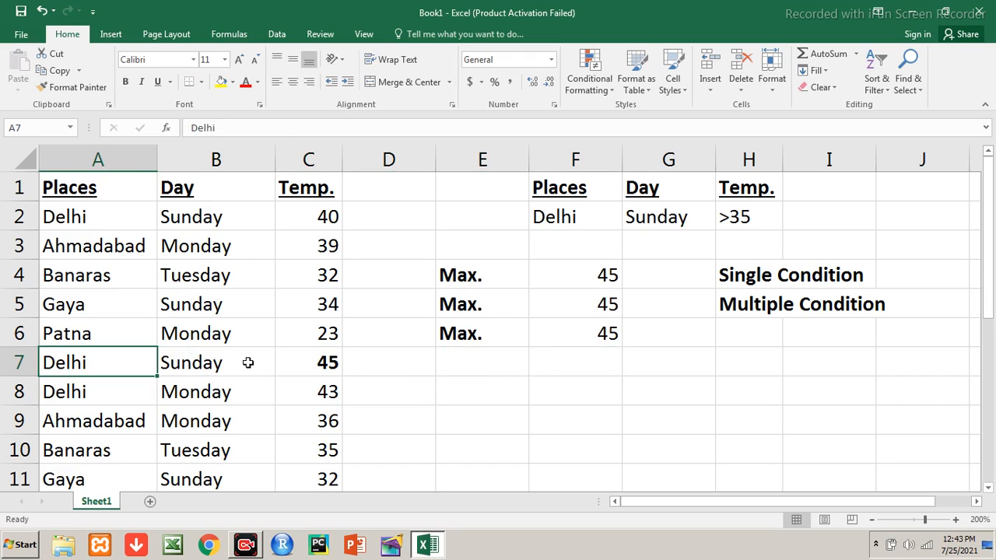
{"action": "key", "text": "Up"}
{"action": "key", "text": "Up"}
{"action": "key", "text": "Up"}
{"action": "key", "text": "Up"}
{"action": "key", "text": "Up"}
{"action": "key", "text": "shift+Right"}
{"action": "key", "text": "shift+Right"}
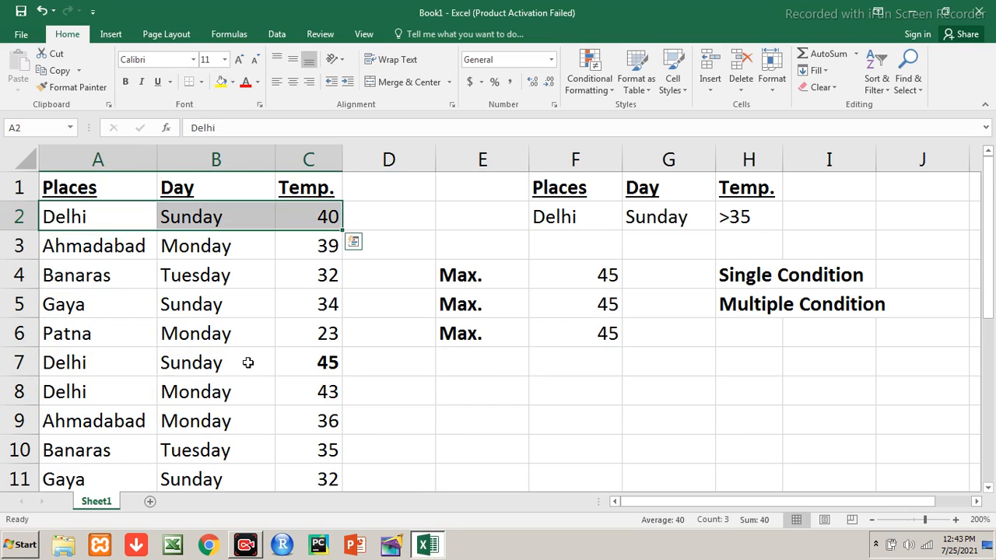
- Enter 40 in cell D2 beside the first Delhi Sunday record
{"action": "key", "text": "Right"}
{"action": "key", "text": "Right"}
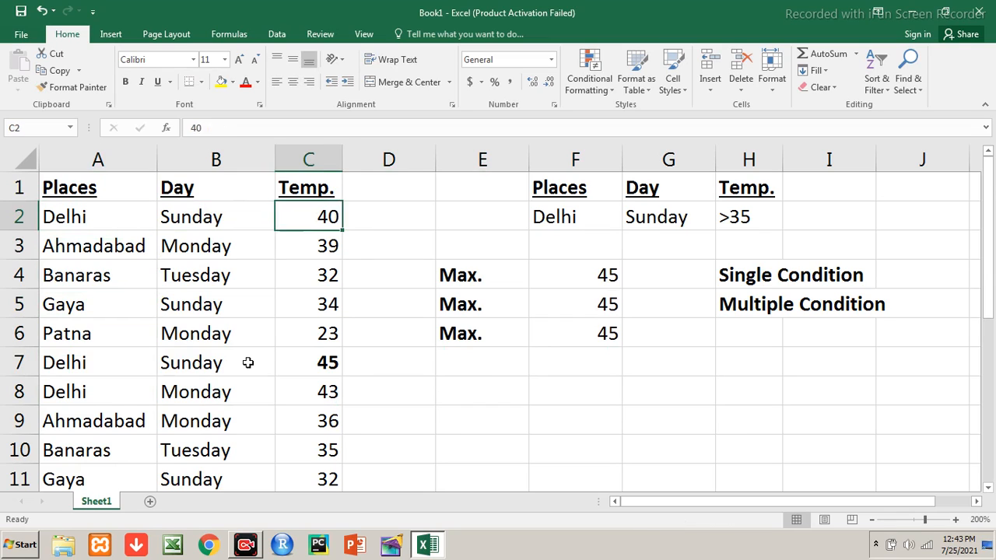
{"action": "key", "text": "Right"}
{"action": "type", "text": "40"}
{"action": "key", "text": "Left"}
{"action": "key", "text": "Left"}
{"action": "key", "text": "Left"}
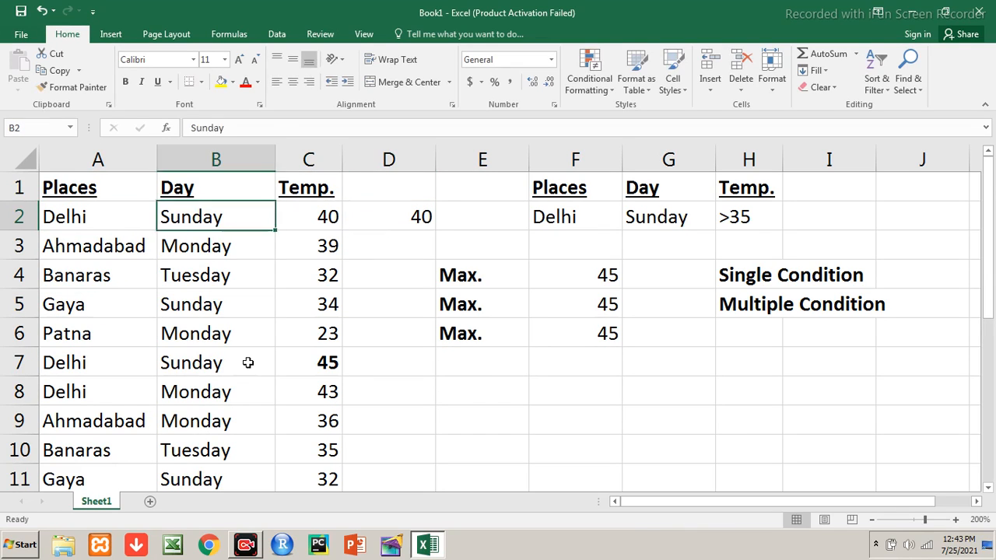
- Enter 45 in cell D7 beside the second Delhi Sunday record
{"action": "key", "text": "Down"}
{"action": "key", "text": "Down"}
{"action": "key", "text": "Down"}
{"action": "key", "text": "Down"}
{"action": "key", "text": "Down"}
{"action": "key", "text": "Right"}
{"action": "key", "text": "Right"}
{"action": "key", "text": "Right"}
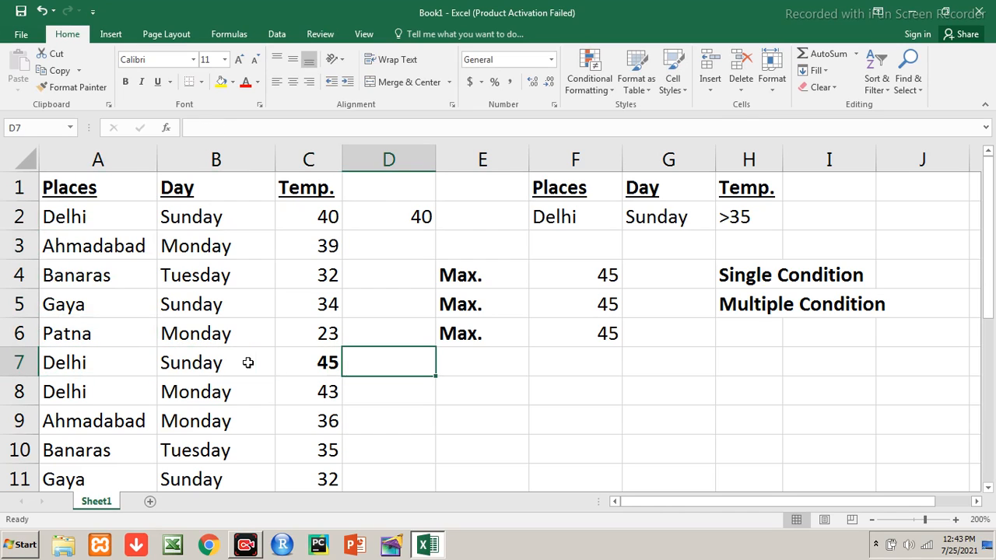
{"action": "type", "text": "45"}
{"action": "key", "text": "Return"}
- Check the Delhi Monday record in row 8 and compare the Max. results in column F with the temperature noted in D7
{"action": "key", "text": "Left"}
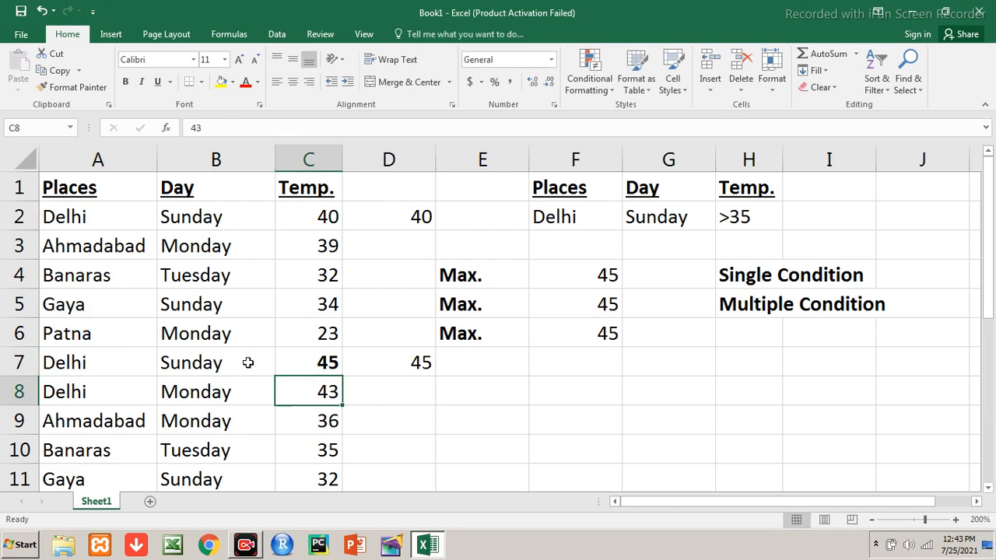
{"action": "key", "text": "Left"}
{"action": "key", "text": "Left"}
{"action": "key", "text": "Right"}
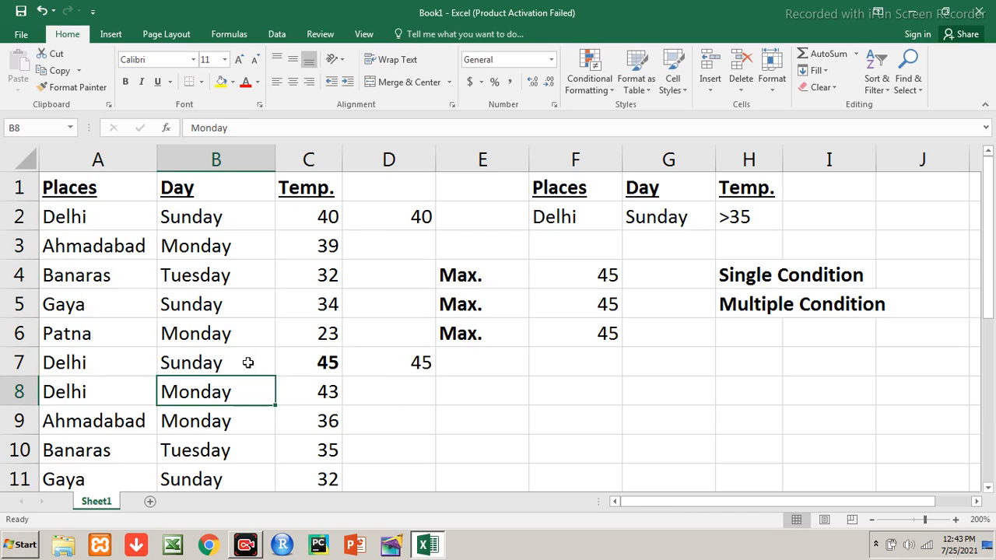
{"action": "key", "text": "Right"}
{"action": "key", "text": "Right"}
{"action": "key", "text": "Right"}
{"action": "key", "text": "Right"}
{"action": "key", "text": "Up"}
{"action": "key", "text": "Up"}
{"action": "key", "text": "Up"}
{"action": "key", "text": "Up"}
{"action": "key", "text": "Up"}
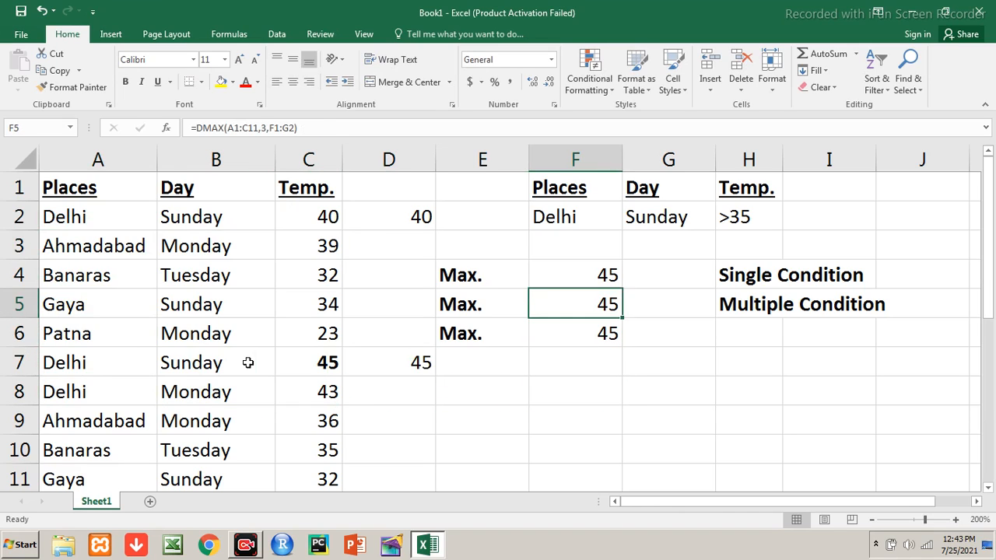
{"action": "key", "text": "Up"}
{"action": "key", "text": "Left"}
{"action": "key", "text": "Left"}
{"action": "key", "text": "Down"}
{"action": "key", "text": "Down"}
{"action": "key", "text": "Down"}
{"action": "key", "text": "Down"}
{"action": "key", "text": "Down"}
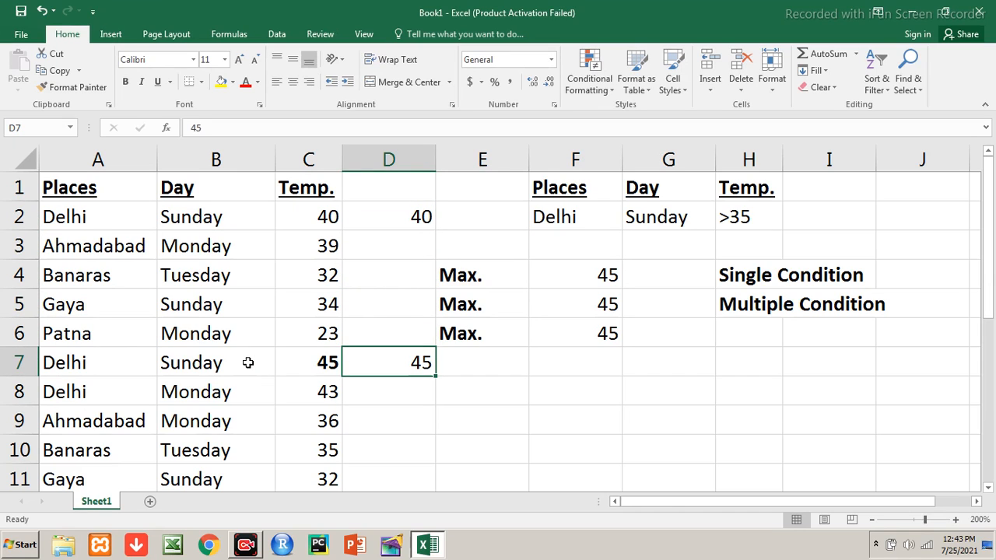
- Set the Day criterion in G2 to Monday
{"action": "key", "text": "Up"}
{"action": "key", "text": "Up"}
{"action": "key", "text": "Up"}
{"action": "key", "text": "Up"}
{"action": "key", "text": "Up"}
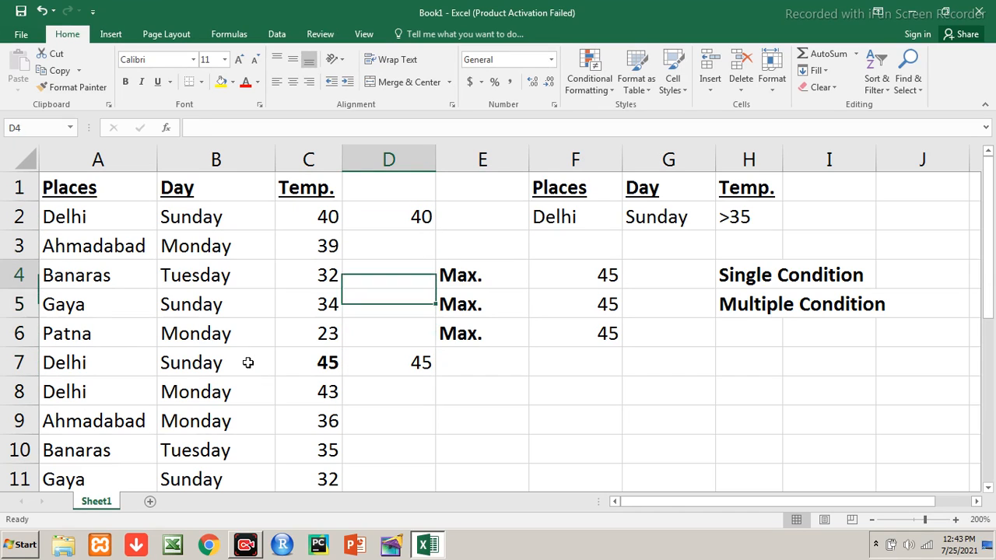
{"action": "key", "text": "Right"}
{"action": "key", "text": "Right"}
{"action": "key", "text": "Right"}
{"action": "type", "text": "Monday"}
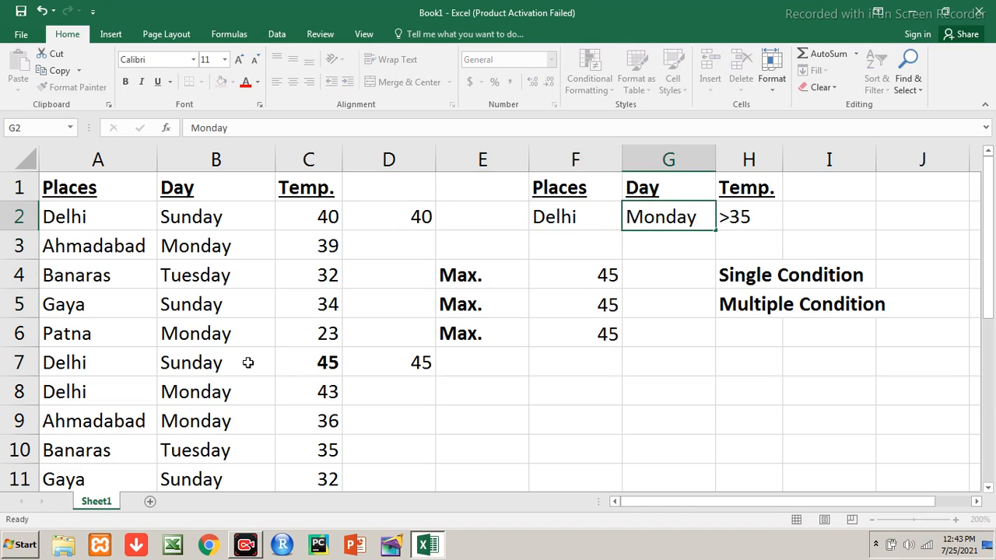
{"action": "key", "text": "Return"}
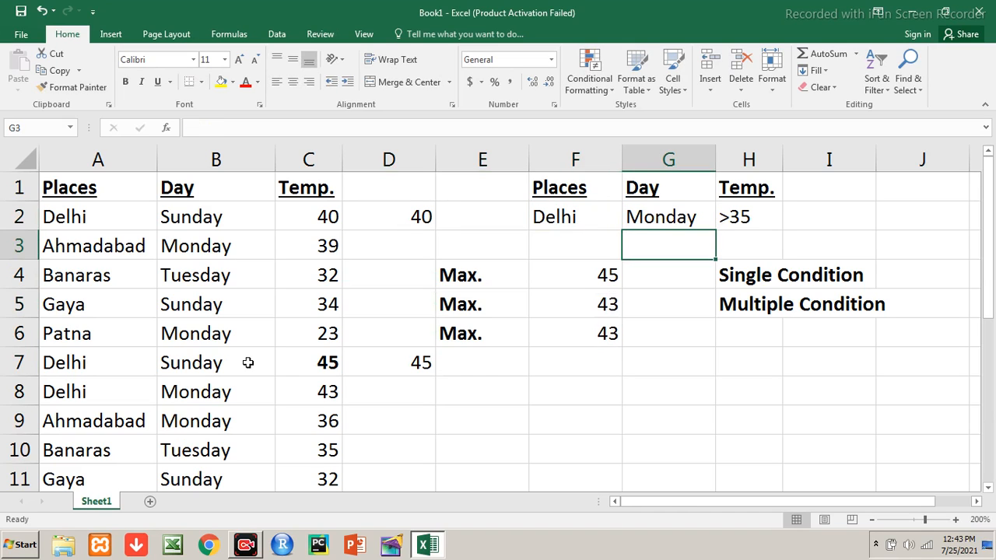
- Clear the temperatures noted beside the two Delhi Sunday records in cells D7 and D2
{"action": "key", "text": "Left"}
{"action": "key", "text": "Down"}
{"action": "key", "text": "Down"}
{"action": "key", "text": "Down"}
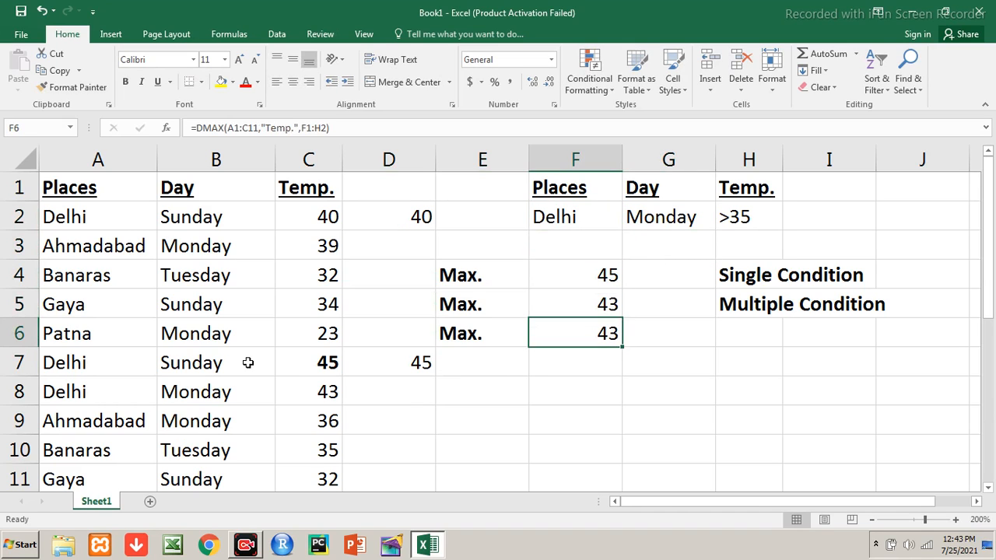
{"action": "key", "text": "Left"}
{"action": "key", "text": "Left"}
{"action": "key", "text": "Down"}
{"action": "key", "text": "Delete"}
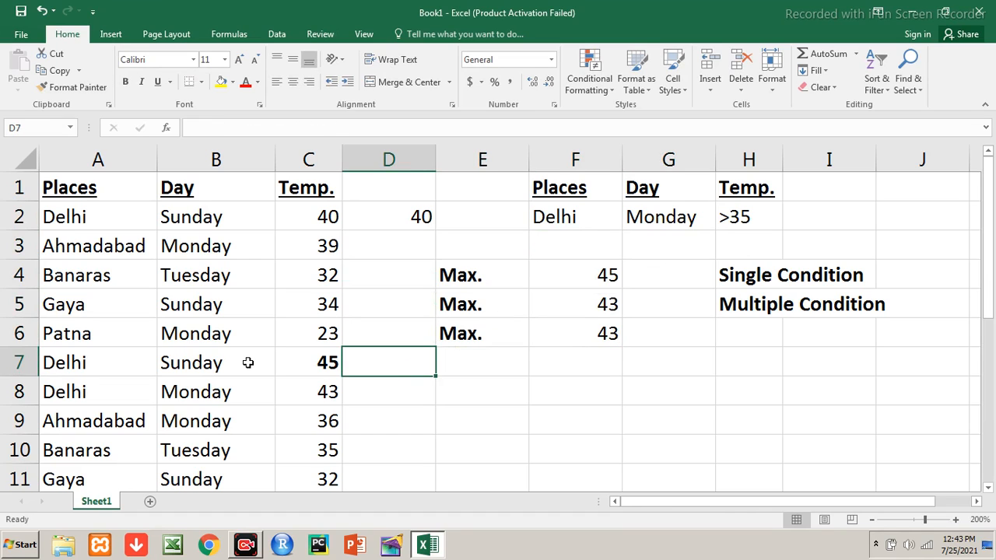
{"action": "key", "text": "Up"}
{"action": "key", "text": "Up"}
{"action": "key", "text": "Up"}
{"action": "key", "text": "Up"}
{"action": "key", "text": "Up"}
{"action": "key", "text": "Delete"}
{"action": "key", "text": "Down"}
{"action": "key", "text": "Down"}
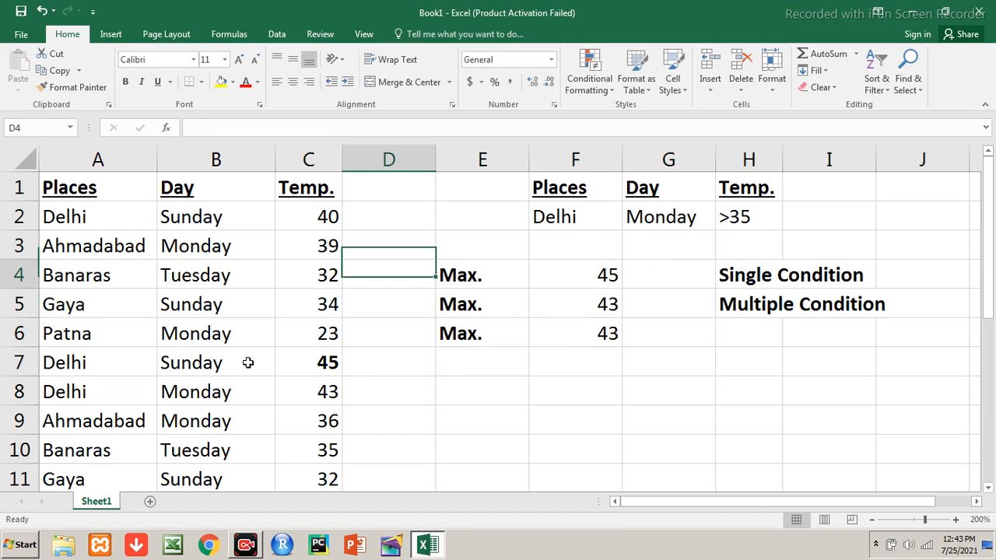
{"action": "key", "text": "Down"}
{"action": "key", "text": "Down"}
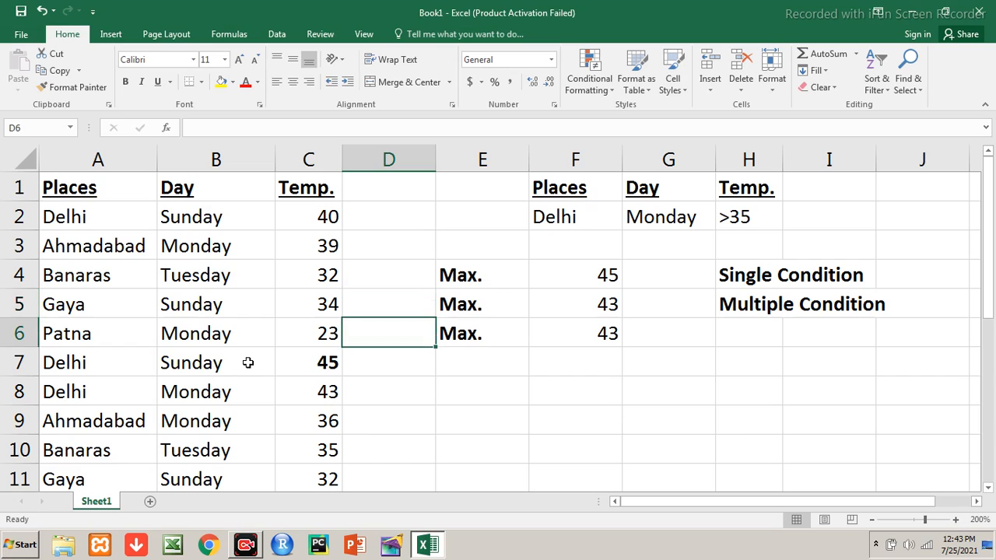
{"action": "key", "text": "Up"}
{"action": "key", "text": "Up"}
{"action": "key", "text": "Up"}
{"action": "key", "text": "Up"}
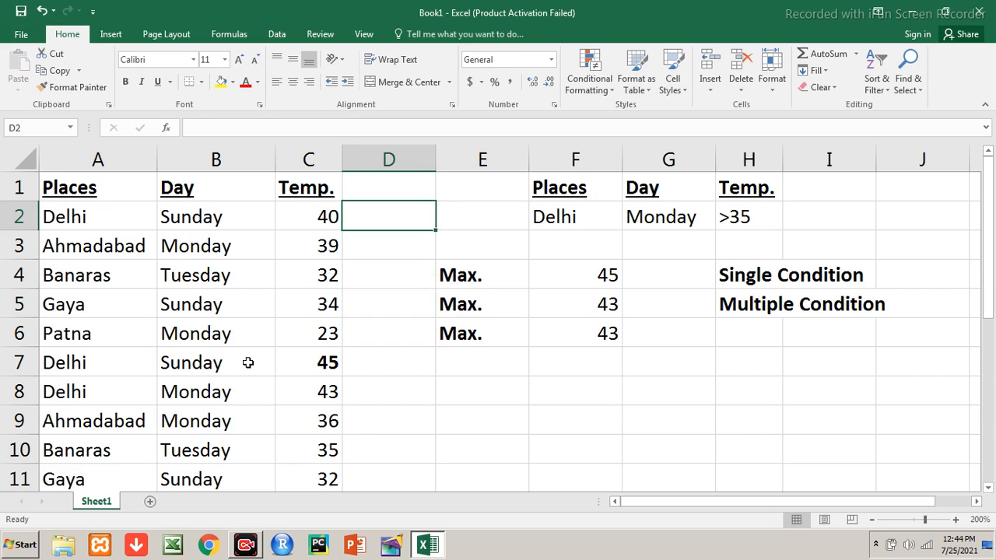
- Enter 43 in cell D8 beside the Delhi Monday record
{"action": "key", "text": "Left"}
{"action": "key", "text": "Left"}
{"action": "key", "text": "Down"}
{"action": "key", "text": "Down"}
{"action": "key", "text": "Down"}
{"action": "key", "text": "Down"}
{"action": "key", "text": "Down"}
{"action": "key", "text": "Down"}
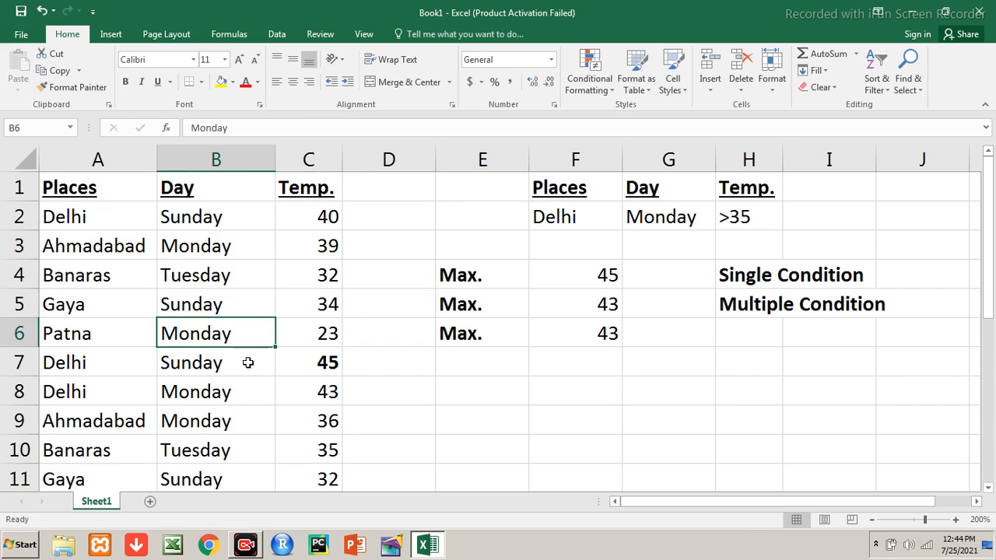
{"action": "key", "text": "Right"}
{"action": "key", "text": "Right"}
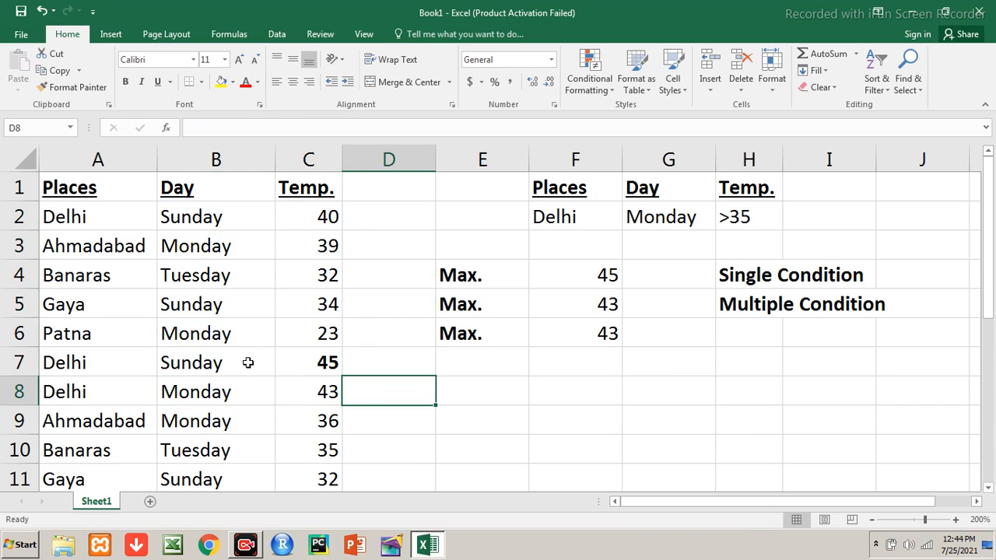
{"action": "type", "text": "43"}
{"action": "key", "text": "Return"}
- Inspect the DMAX formula in F5 and the table and criteria ranges it refers to, leaving it unedited
{"action": "key", "text": "Up"}
{"action": "key", "text": "Right"}
{"action": "key", "text": "Right"}
{"action": "key", "text": "Up"}
{"action": "key", "text": "Up"}
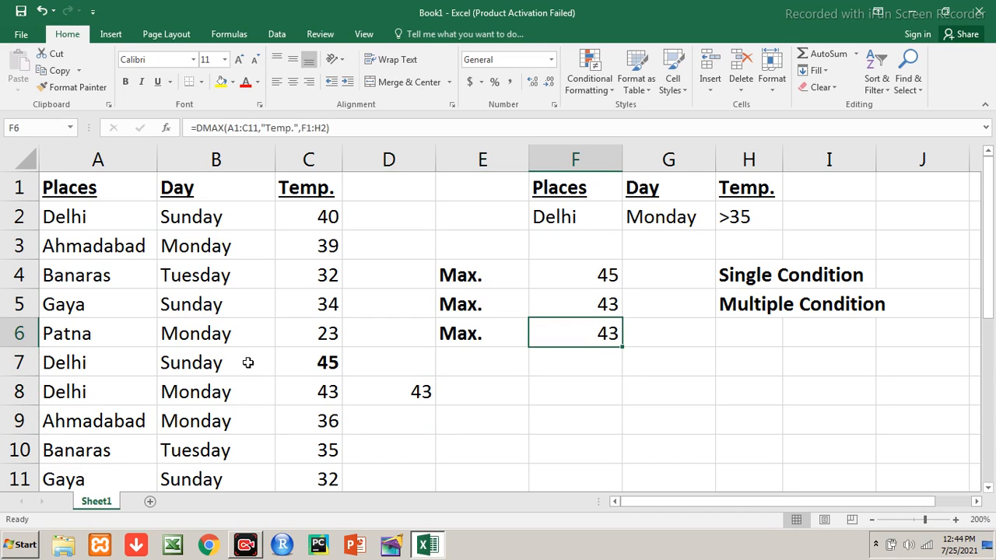
{"action": "key", "text": "Up"}
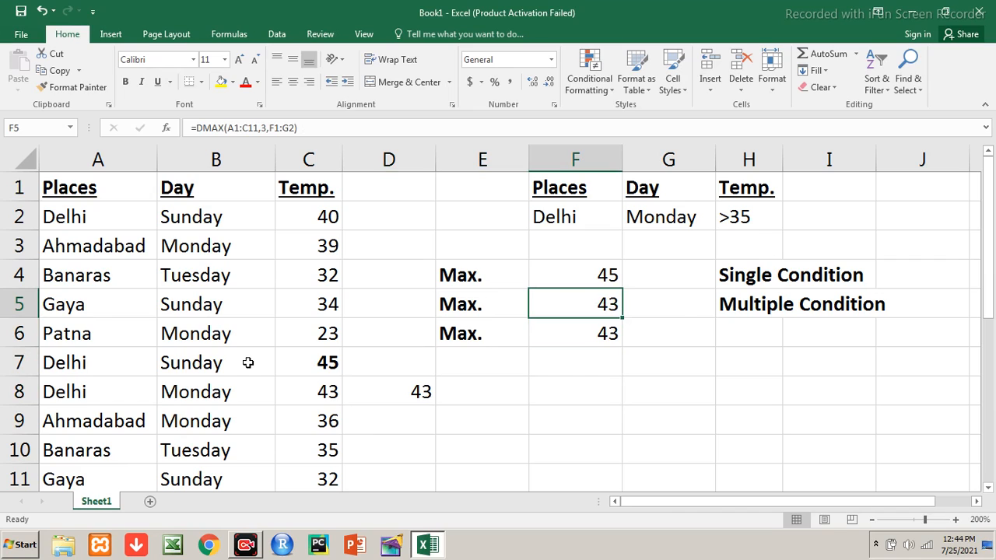
{"action": "key", "text": "F2"}
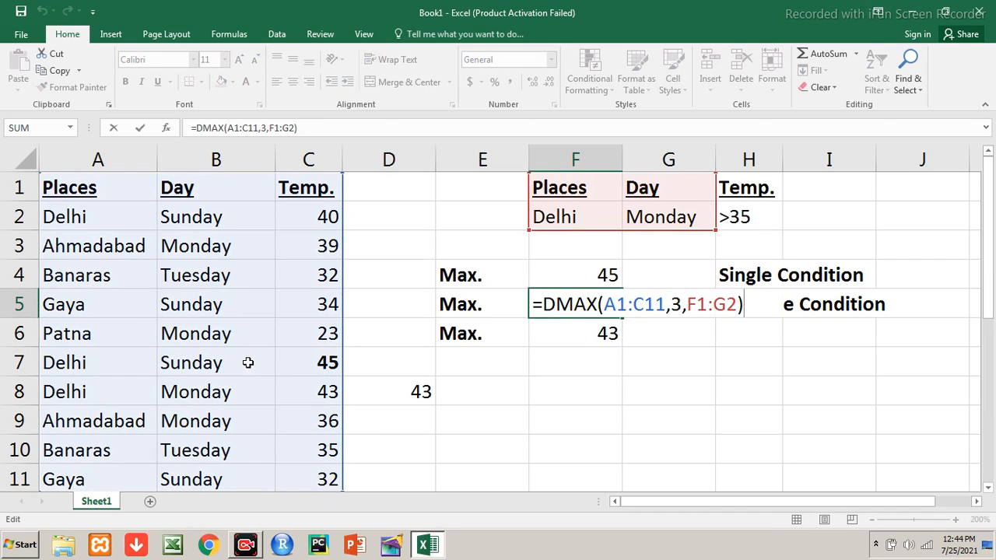
{"action": "key", "text": "Escape"}
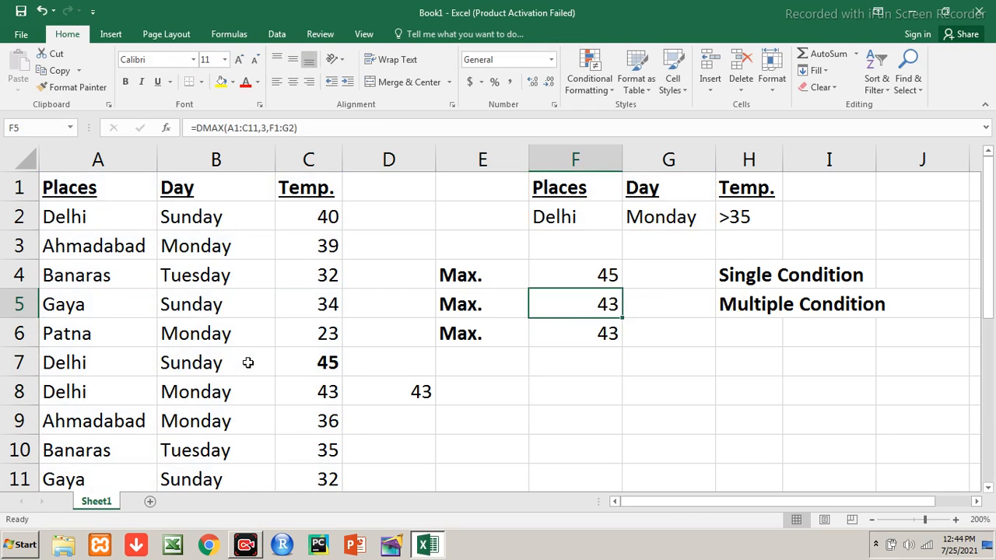
- Clear the place, day and temperature criteria from cells F2, G2 and H2
{"action": "key", "text": "Up"}
{"action": "key", "text": "Up"}
{"action": "key", "text": "Up"}
{"action": "key", "text": "Delete"}
{"action": "key", "text": "Right"}
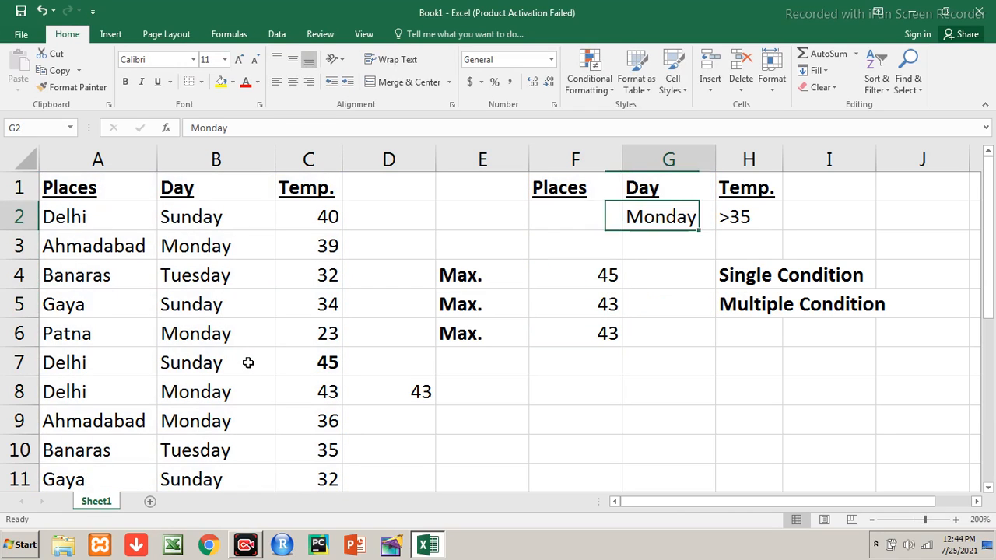
{"action": "key", "text": "Delete"}
{"action": "key", "text": "Right"}
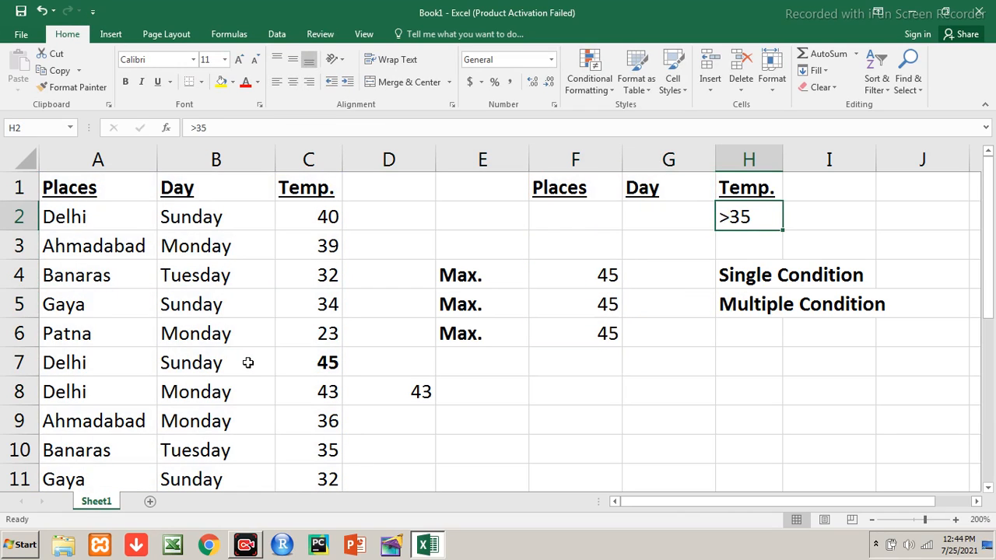
{"action": "key", "text": "Delete"}
- Enter Sunday as the only criterion, under Day in cell G2
{"action": "key", "text": "Left"}
{"action": "type", "text": "Sunfay"}
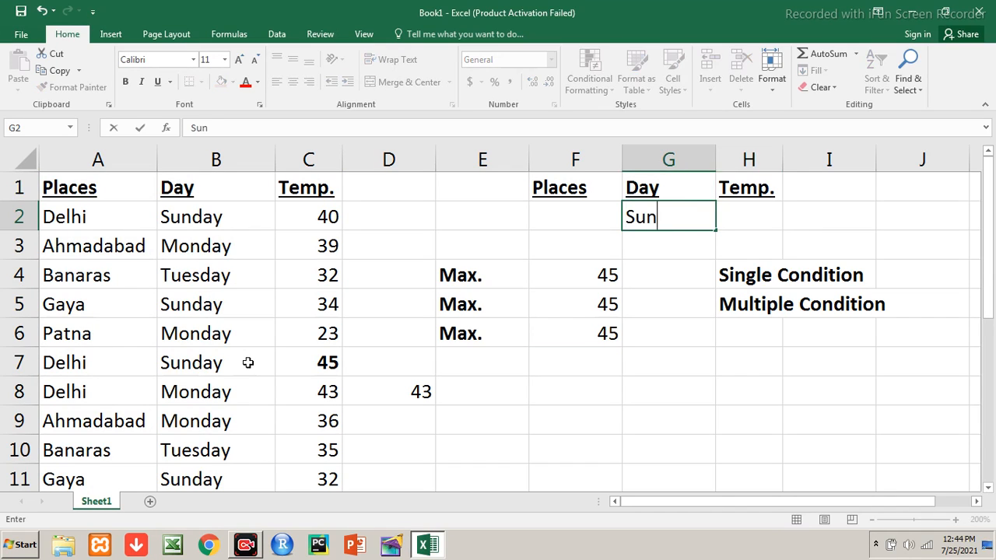
{"action": "key", "text": "BackSpace"}
{"action": "key", "text": "BackSpace"}
{"action": "key", "text": "BackSpace"}
{"action": "type", "text": "day"}
{"action": "key", "text": "ctrl+Return"}
{"action": "key", "text": "Down"}
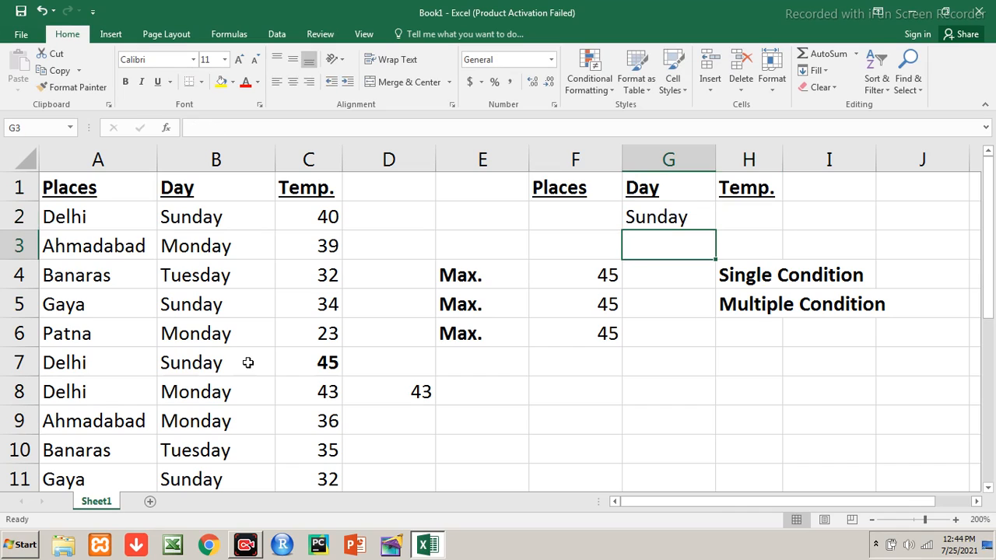
- Replace the lone day criterion in G2 with Monday
{"action": "key", "text": "Up"}
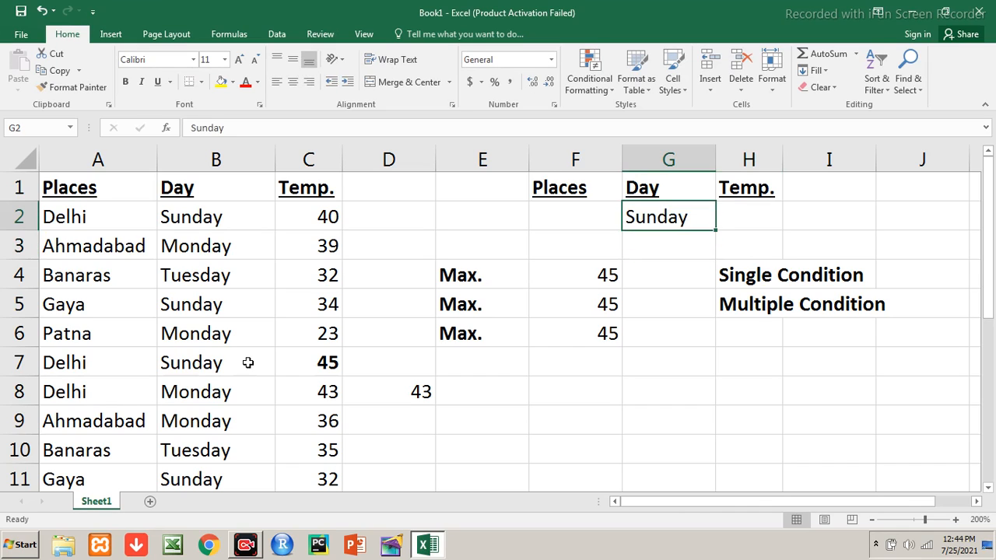
{"action": "type", "text": "Monday"}
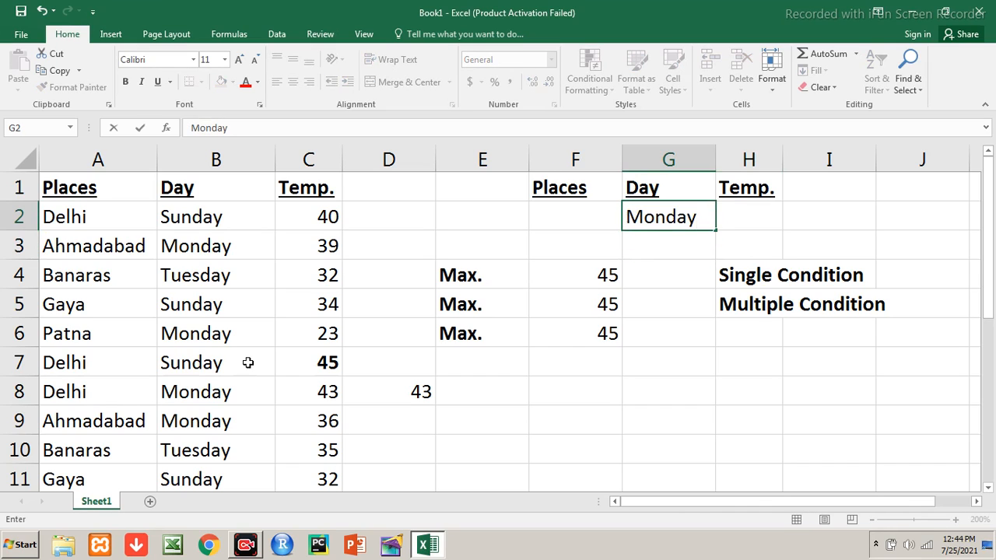
{"action": "key", "text": "Return"}
{"action": "key", "text": "Up"}
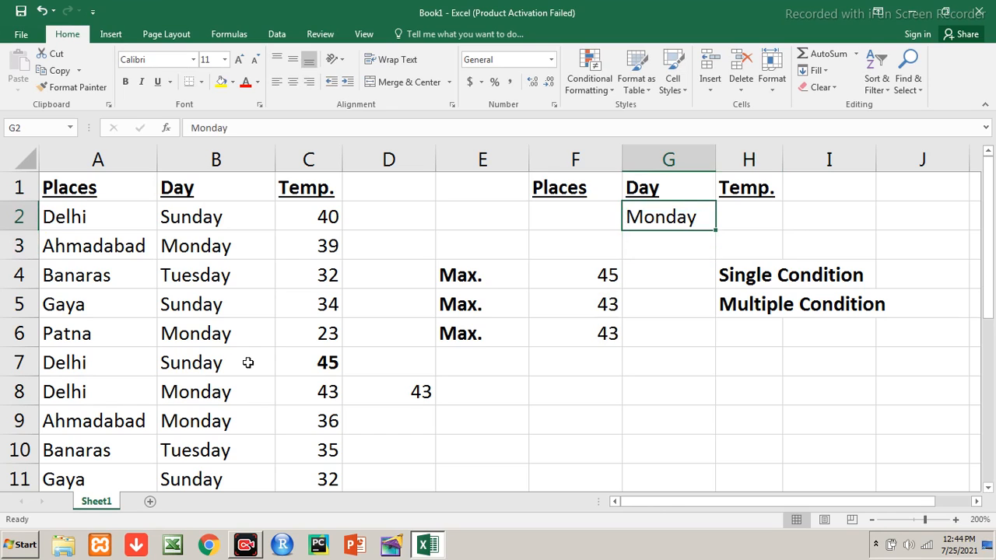
- Clear the day criterion in G2 and enter the wildcard place criterion De* in F2
{"action": "key", "text": "Delete"}
{"action": "key", "text": "Left"}
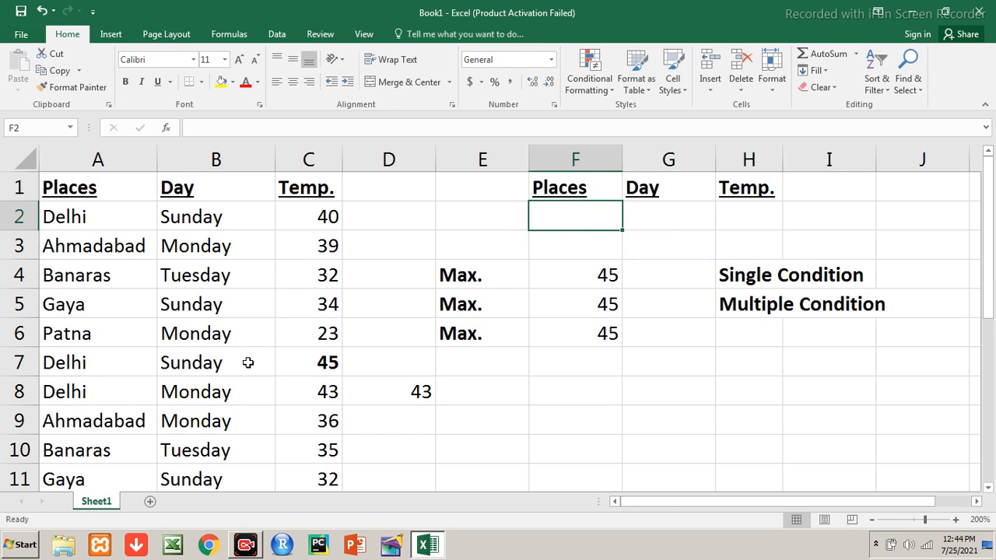
{"action": "type", "text": "de"}
{"action": "key", "text": "BackSpace"}
{"action": "key", "text": "BackSpace"}
{"action": "type", "text": "D"}
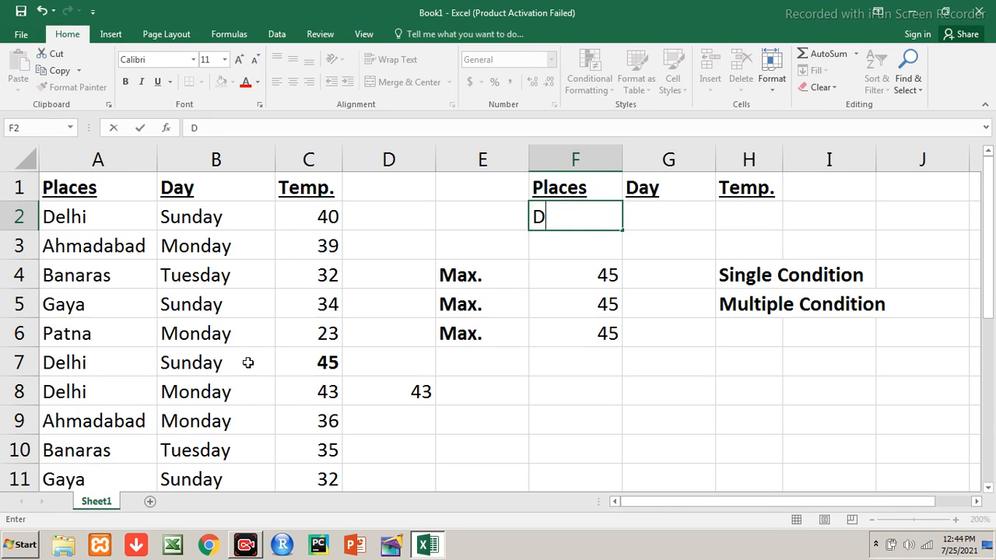
{"action": "type", "text": "e*"}
{"action": "key", "text": "Return"}
- Change the place in cell A3 of the table to Dehradun
{"action": "key", "text": "Left"}
{"action": "key", "text": "Left"}
{"action": "key", "text": "Left"}
{"action": "key", "text": "Left"}
{"action": "key", "text": "Left"}
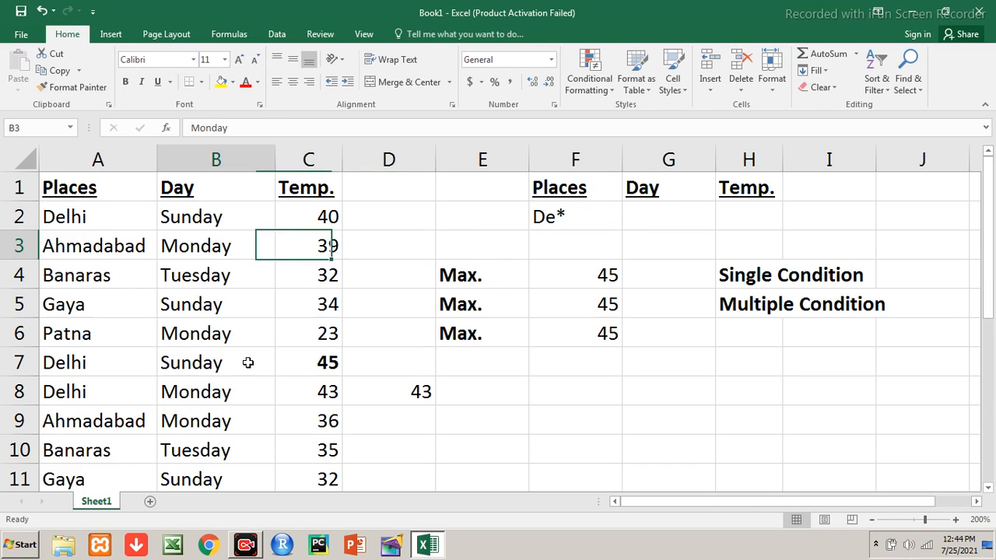
{"action": "type", "text": "Deh"}
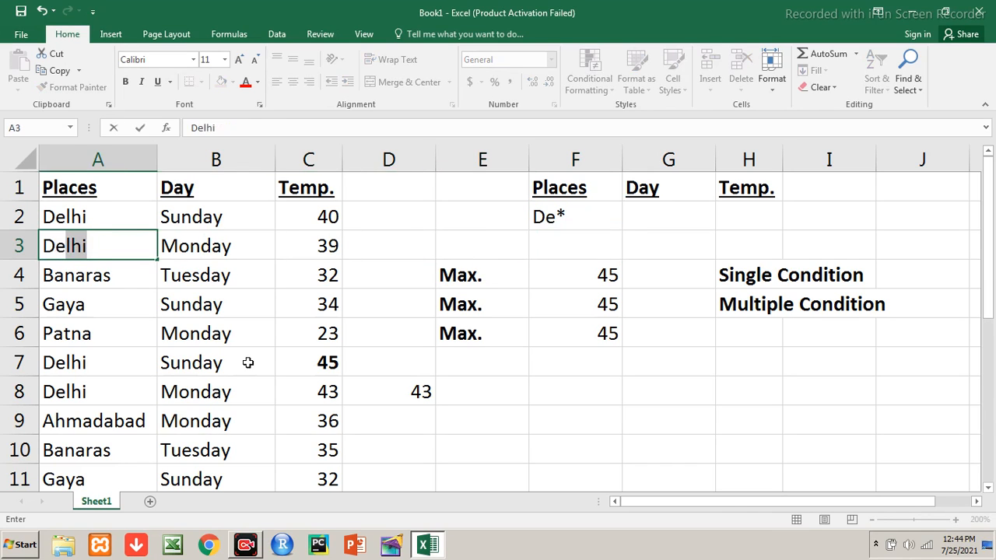
{"action": "type", "text": "radun"}
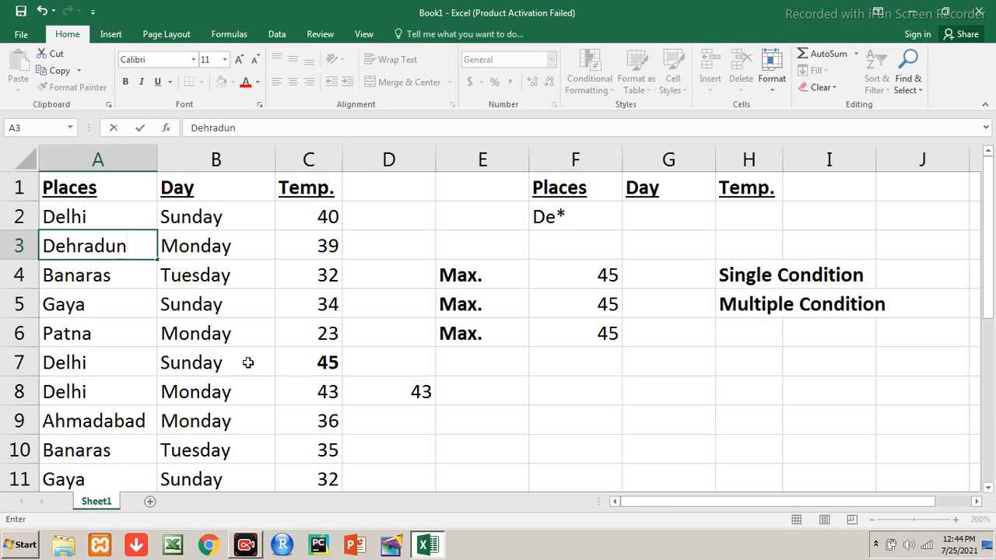
{"action": "key", "text": "Return"}
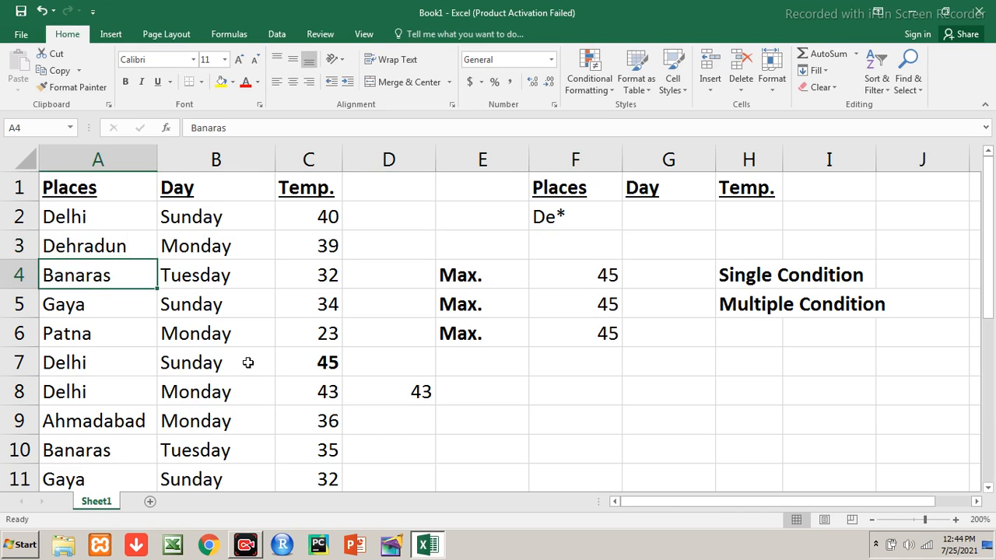
- Examine the table's places that begin with De and their temperatures, starting with the records in rows 2 and 3
{"action": "key", "text": "Up"}
{"action": "key", "text": "Up"}
{"action": "key", "text": "Up"}
{"action": "key", "text": "Down"}
{"action": "key", "text": "Down"}
{"action": "key", "text": "Right"}
{"action": "key", "text": "Right"}
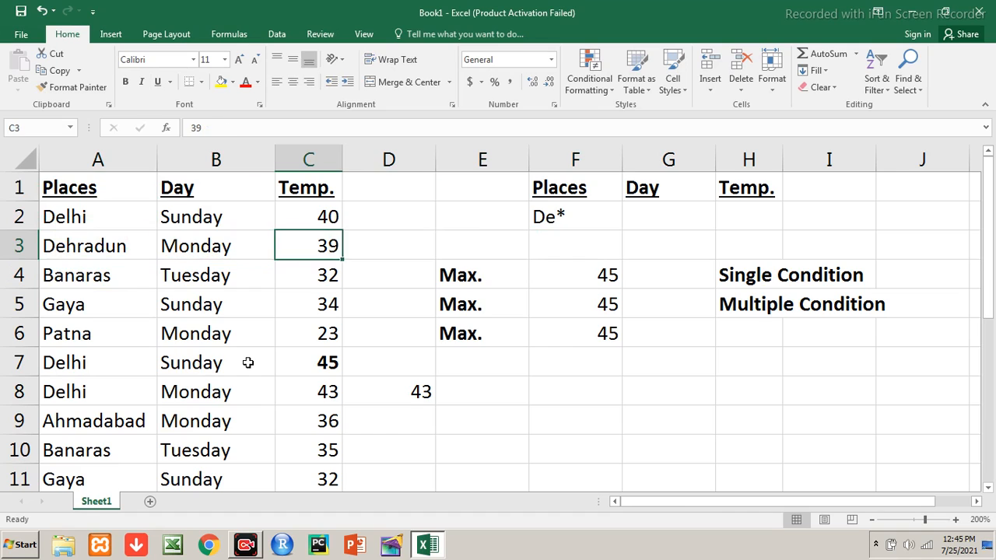
{"action": "key", "text": "Up"}
{"action": "key", "text": "Left"}
{"action": "key", "text": "Left"}
{"action": "key", "text": "shift+Down"}
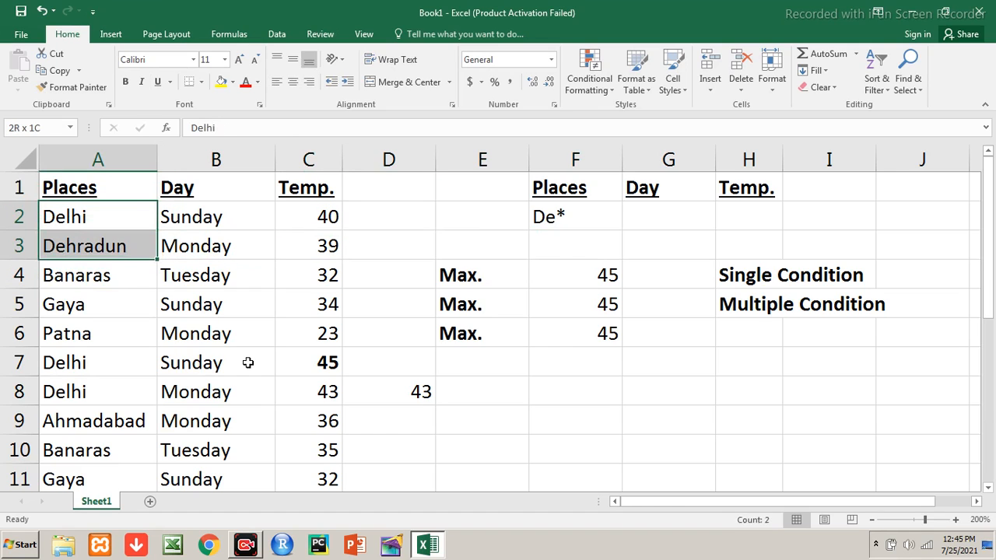
{"action": "key", "text": "Down"}
{"action": "key", "text": "Down"}
{"action": "key", "text": "Down"}
{"action": "key", "text": "Down"}
{"action": "key", "text": "Down"}
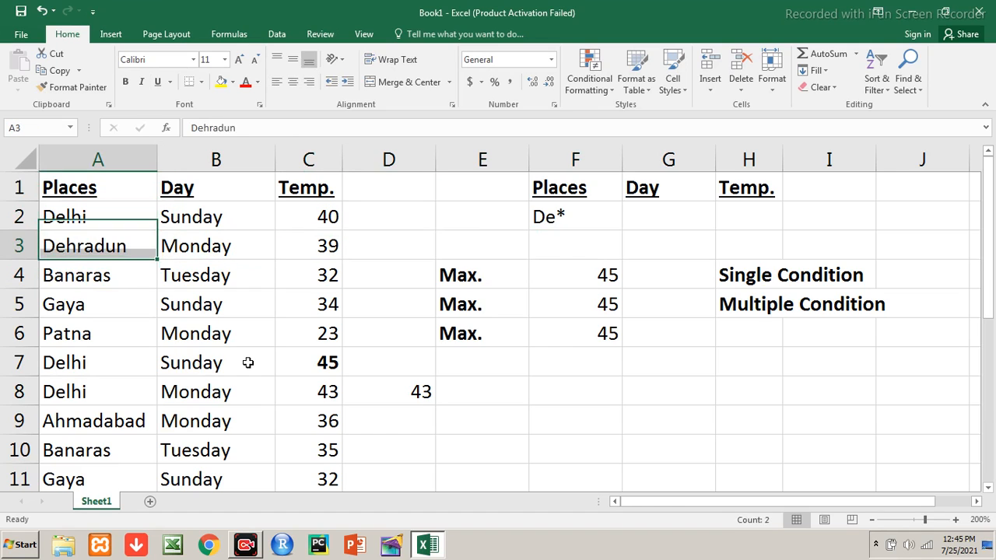
- Change the temperature for Dehradun in cell C3 to 47
{"action": "key", "text": "shift+Down"}
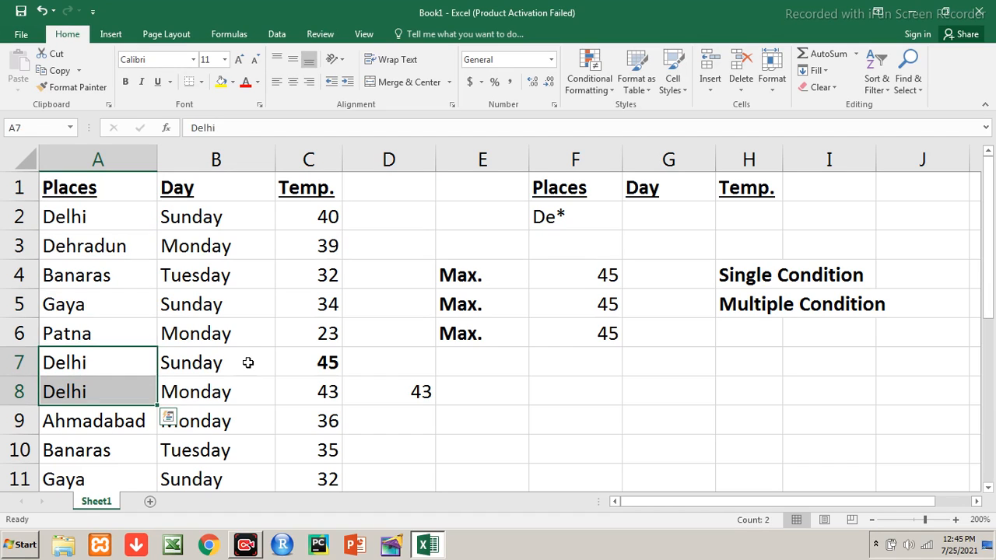
{"action": "key", "text": "Up"}
{"action": "key", "text": "Up"}
{"action": "key", "text": "Up"}
{"action": "key", "text": "Up"}
{"action": "key", "text": "Right"}
{"action": "key", "text": "Right"}
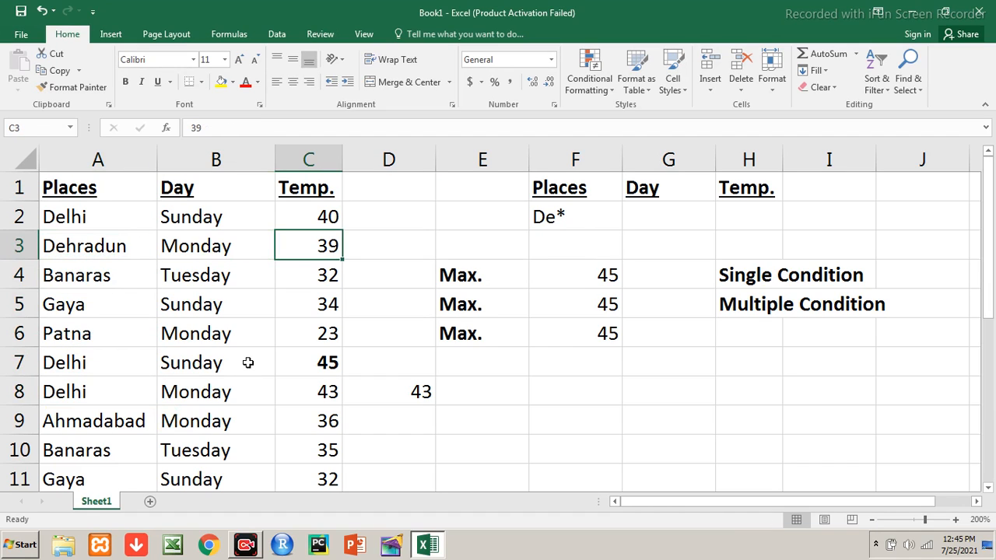
{"action": "type", "text": "43"}
{"action": "key", "text": "BackSpace"}
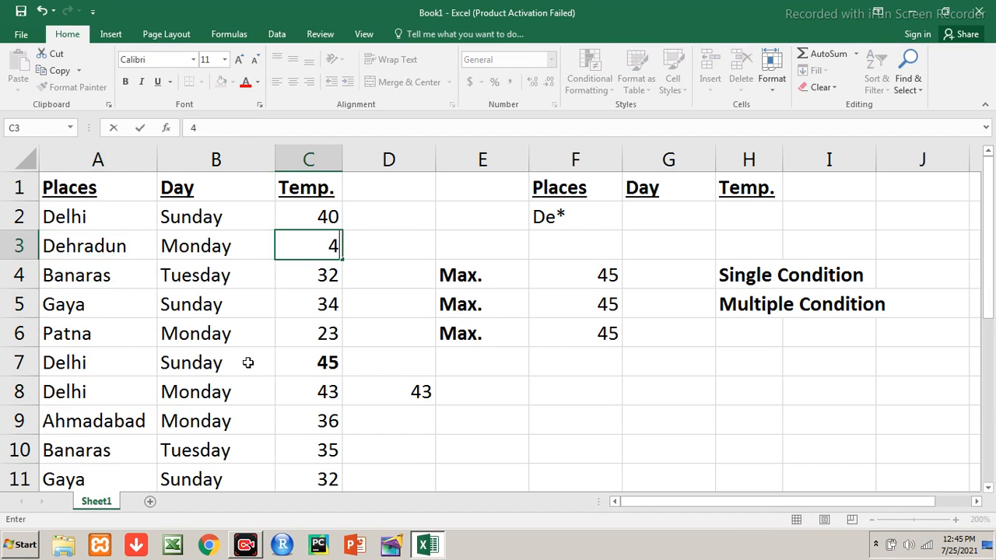
{"action": "type", "text": "7"}
{"action": "key", "text": "Return"}
- Examine the three DMAX results in F4:F6 for the wildcard place criterion
{"action": "key", "text": "Right"}
{"action": "key", "text": "Right"}
{"action": "key", "text": "Right"}
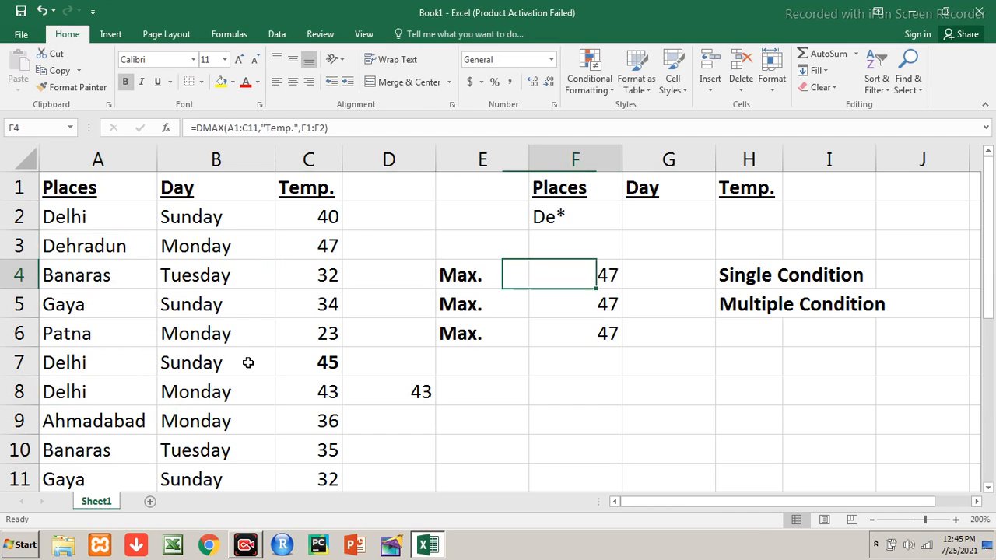
{"action": "key", "text": "Right"}
{"action": "key", "text": "Left"}
{"action": "key", "text": "shift+Down"}
{"action": "key", "text": "shift+Down"}
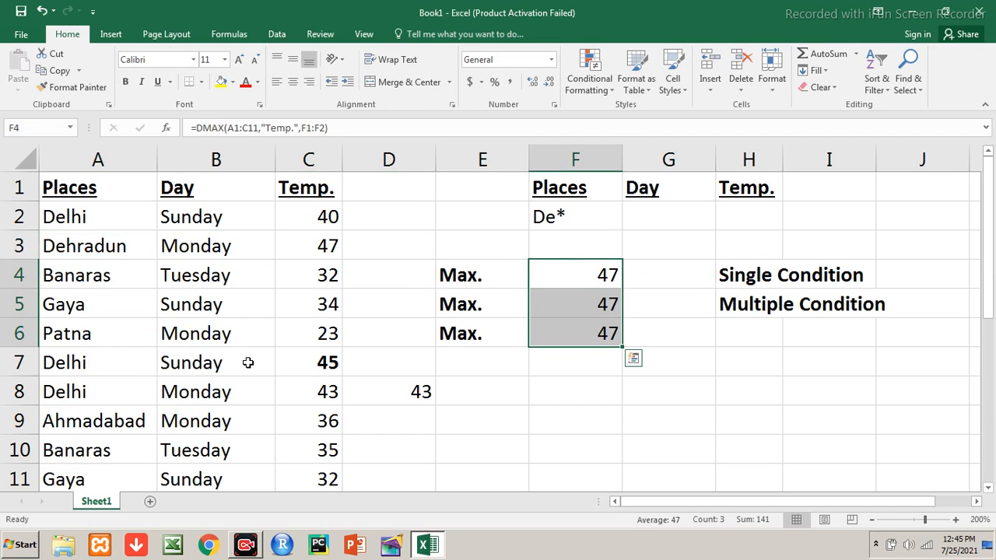
{"action": "key", "text": "Down"}
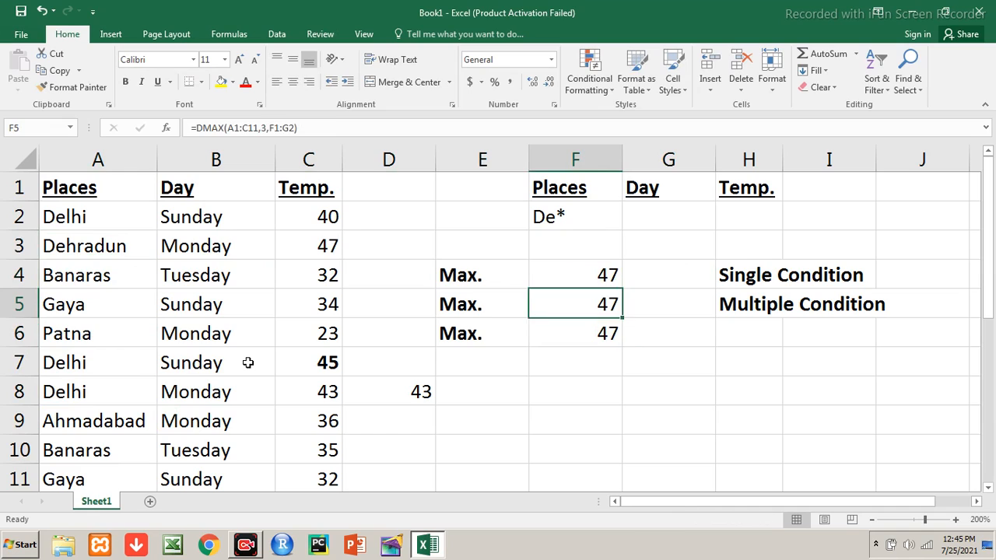
- Label cell H6 Multiple Condition in bold and autofit column H to its contents
{"action": "key", "text": "Right"}
{"action": "key", "text": "Down"}
{"action": "key", "text": "Right"}
{"action": "type", "text": "Mul"}
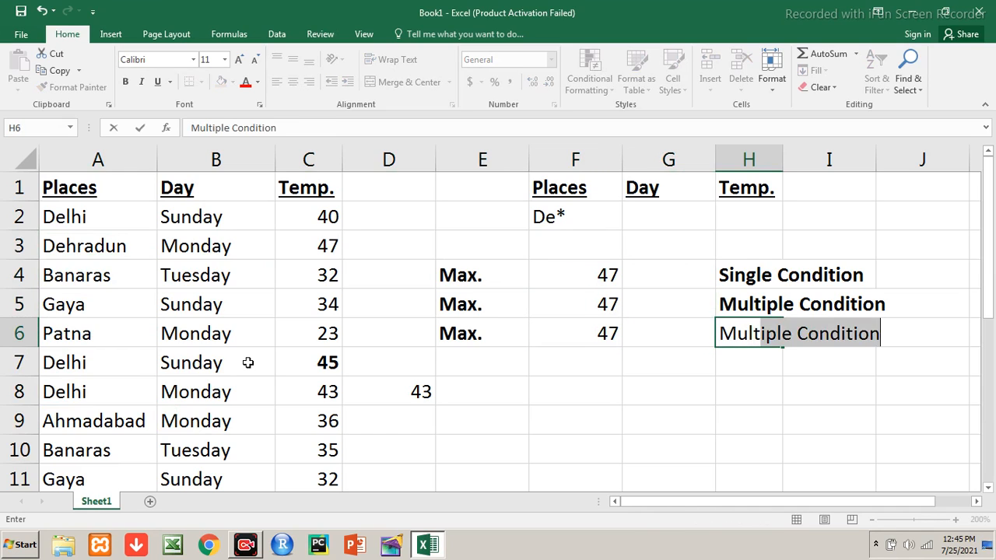
{"action": "type", "text": "tiple Condition"}
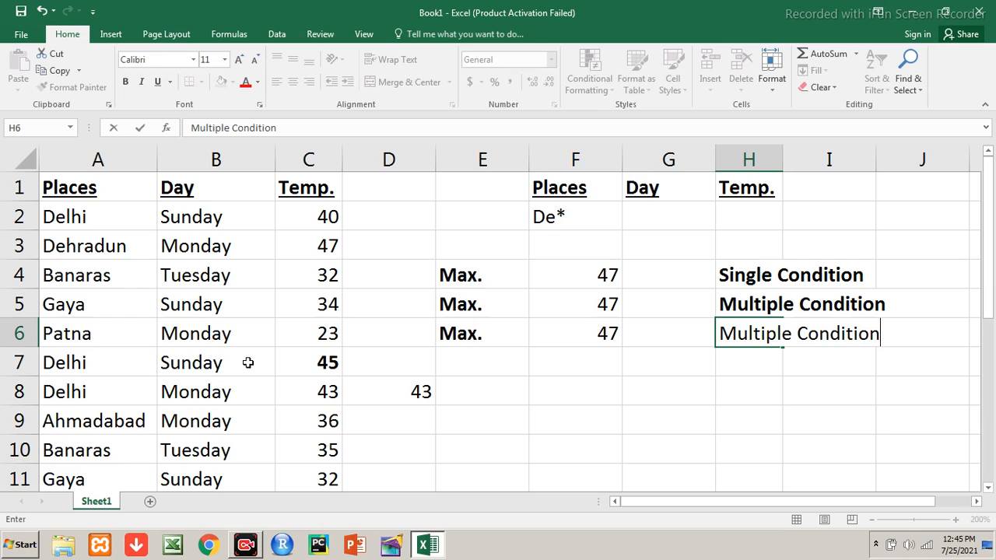
{"action": "key", "text": "Return"}
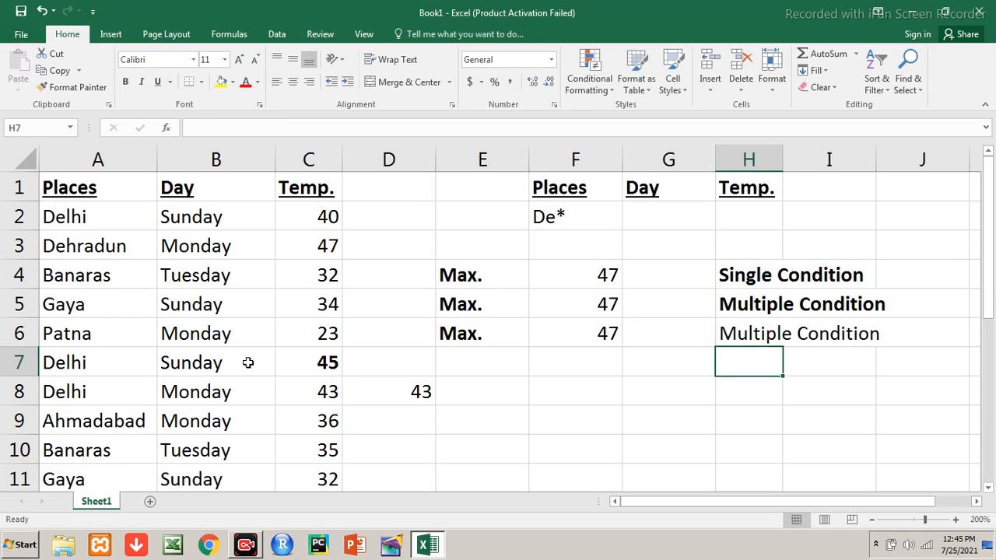
{"action": "key", "text": "Up"}
{"action": "key", "text": "ctrl+b"}
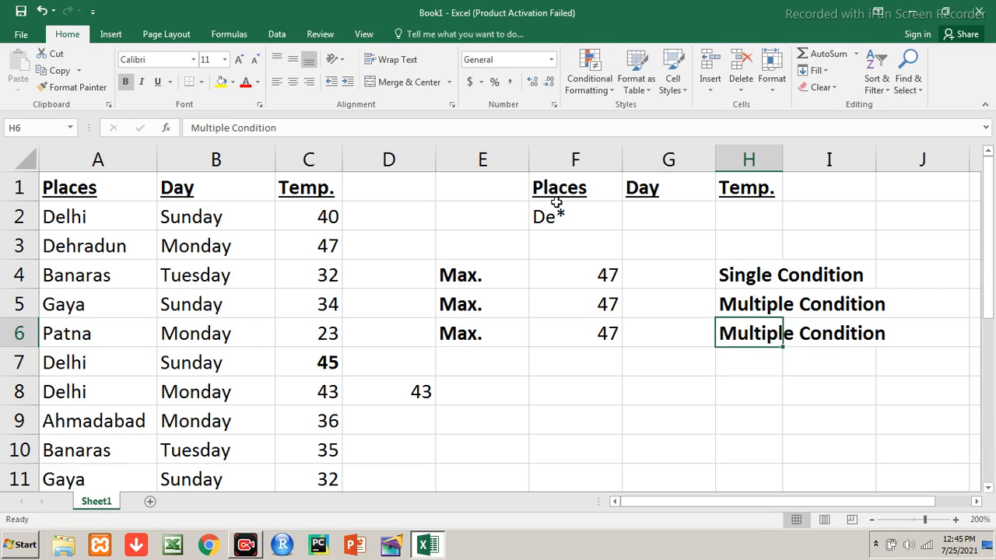
{"action": "double_click", "coordinate": [780, 151]}
- Enter the note * Wildcard in cell E2 beside the place criterion and autofit column E to its contents
{"action": "key", "text": "Up"}
{"action": "key", "text": "Up"}
{"action": "key", "text": "Up"}
{"action": "key", "text": "Up"}
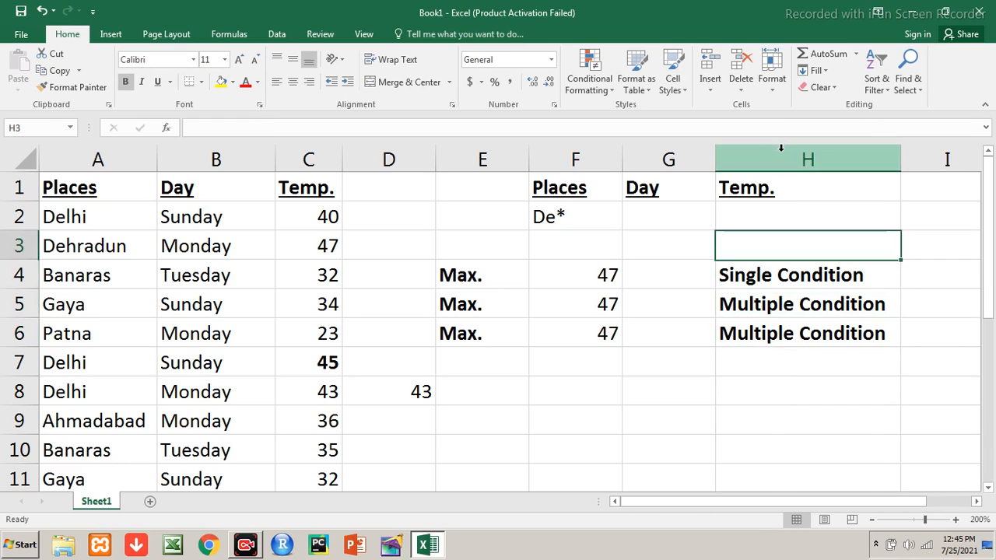
{"action": "key", "text": "Left"}
{"action": "key", "text": "Left"}
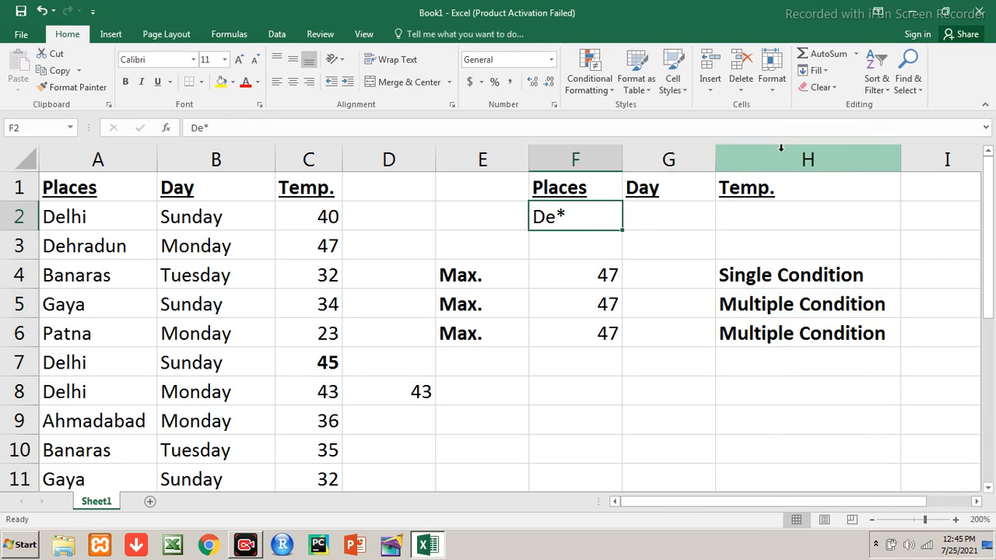
{"action": "key", "text": "Left"}
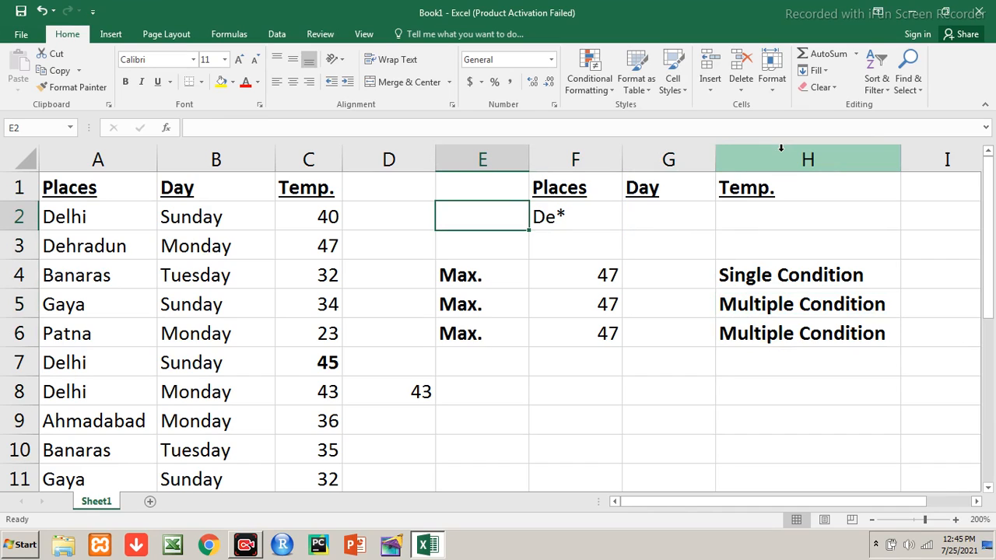
{"action": "type", "text": "* Wild"}
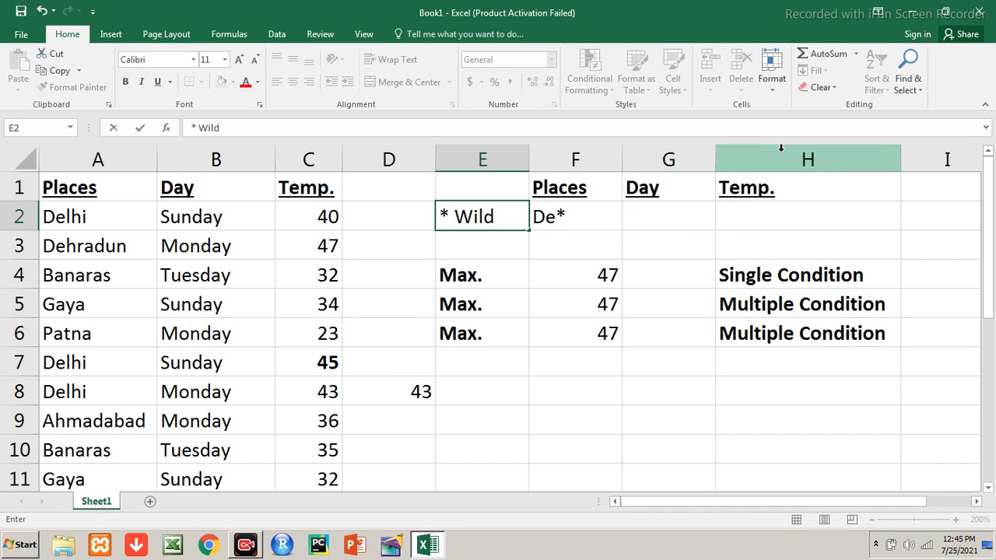
{"action": "type", "text": "card"}
{"action": "key", "text": "Return"}
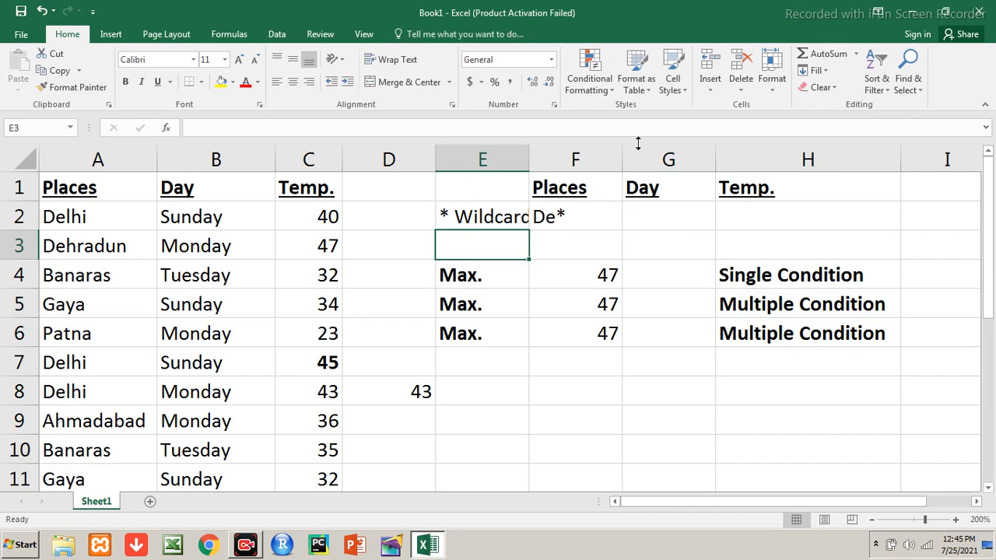
{"action": "double_click", "coordinate": [528, 156]}
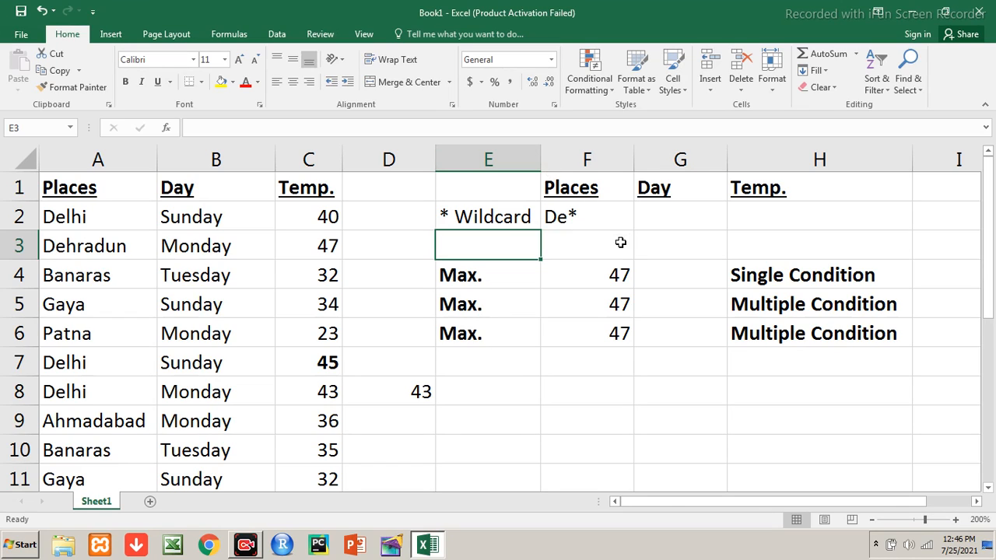
{"action": "left_click", "coordinate": [877, 548]}
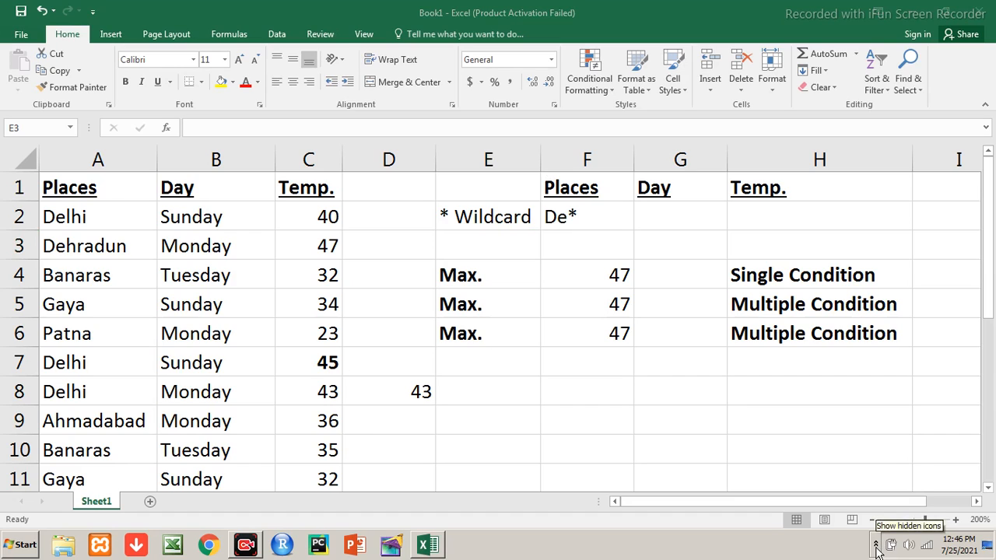